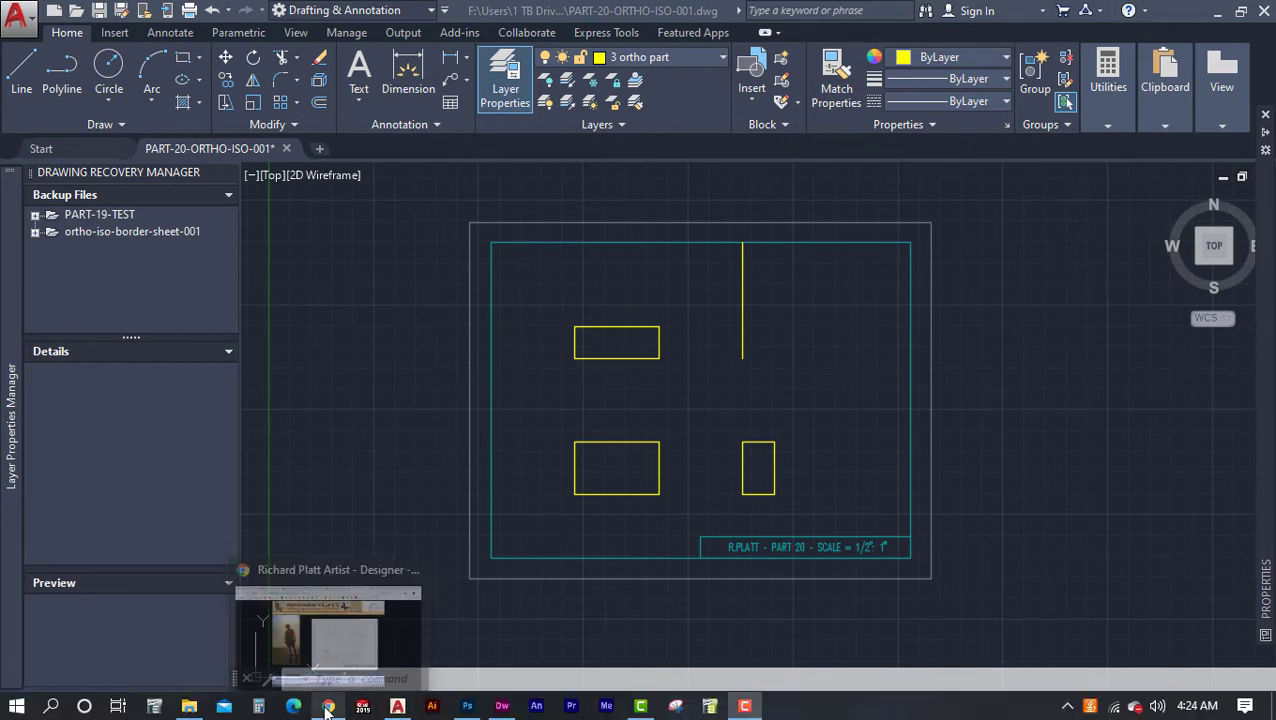
# Step: Review the Part 20 reference: 4 wide, 2½ tall, 1¼ deep, 1-inch notch sides
pyautogui.click(327, 708)
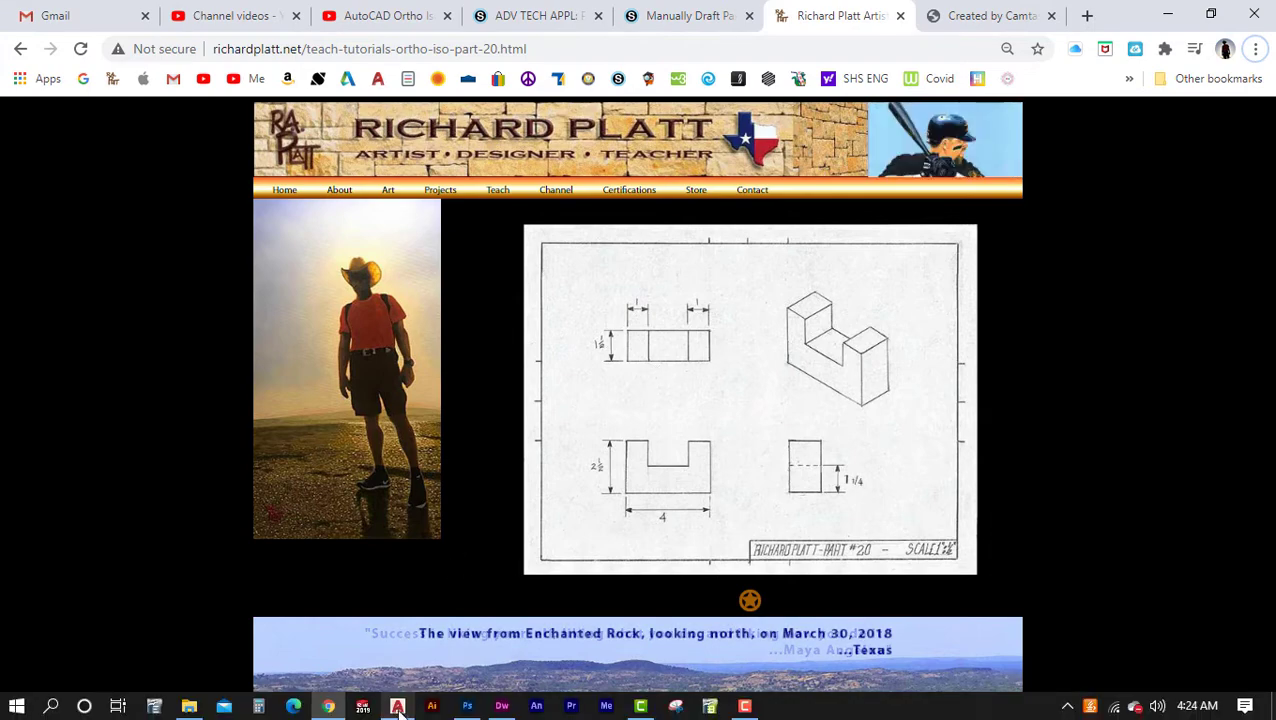
# Step: Offset the left and right edges of the front and top views 0.5 inward
pyautogui.click(400, 712)
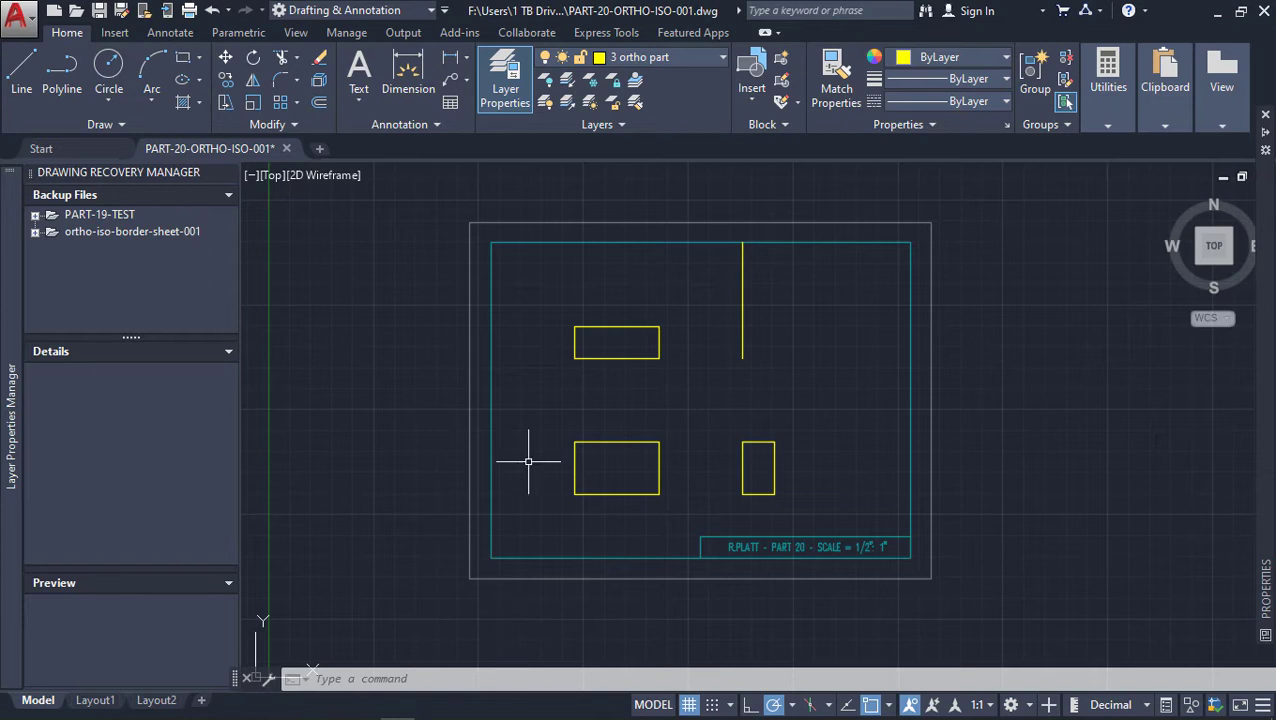
pyautogui.click(321, 105)
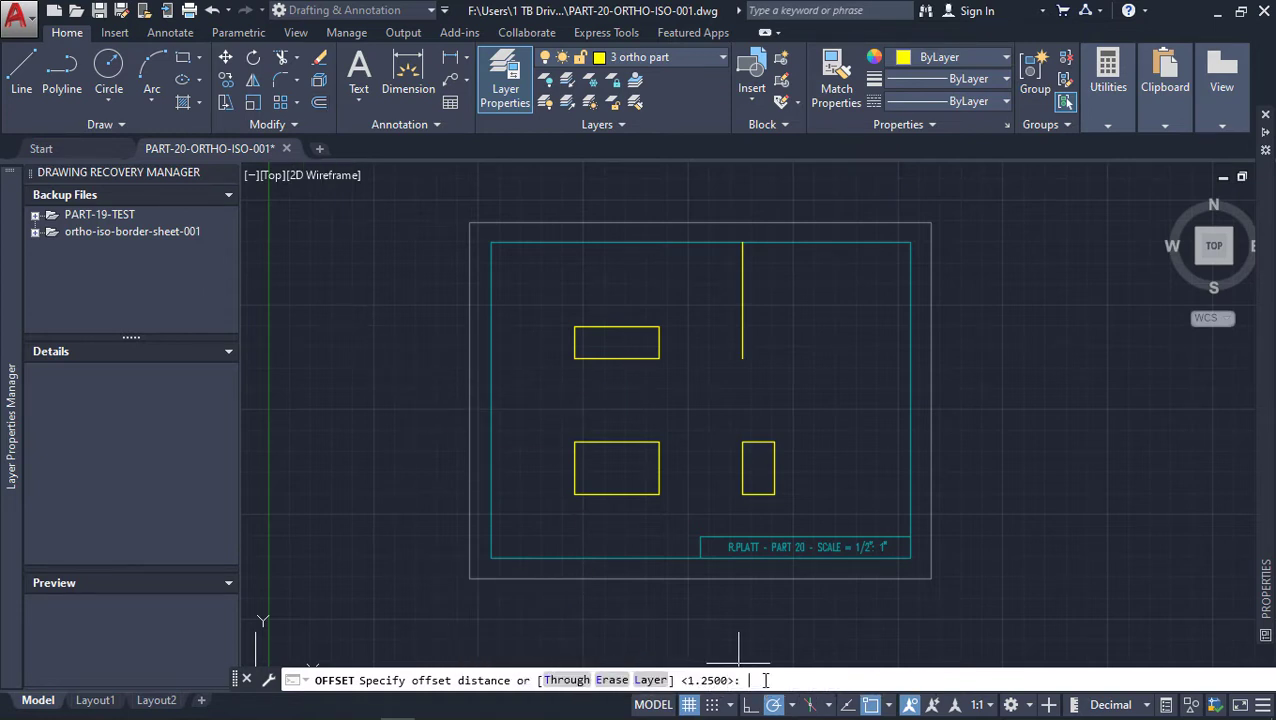
pyautogui.write('.5')
pyautogui.press('Return')
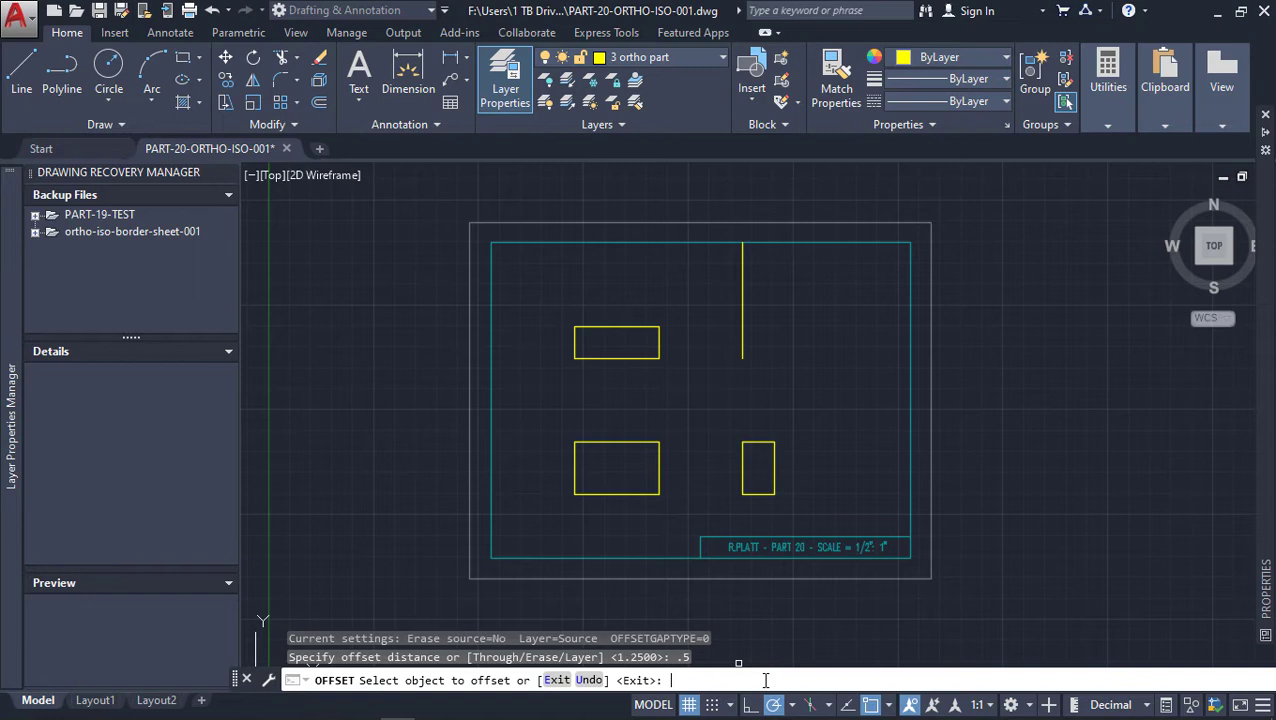
pyautogui.click(575, 469)
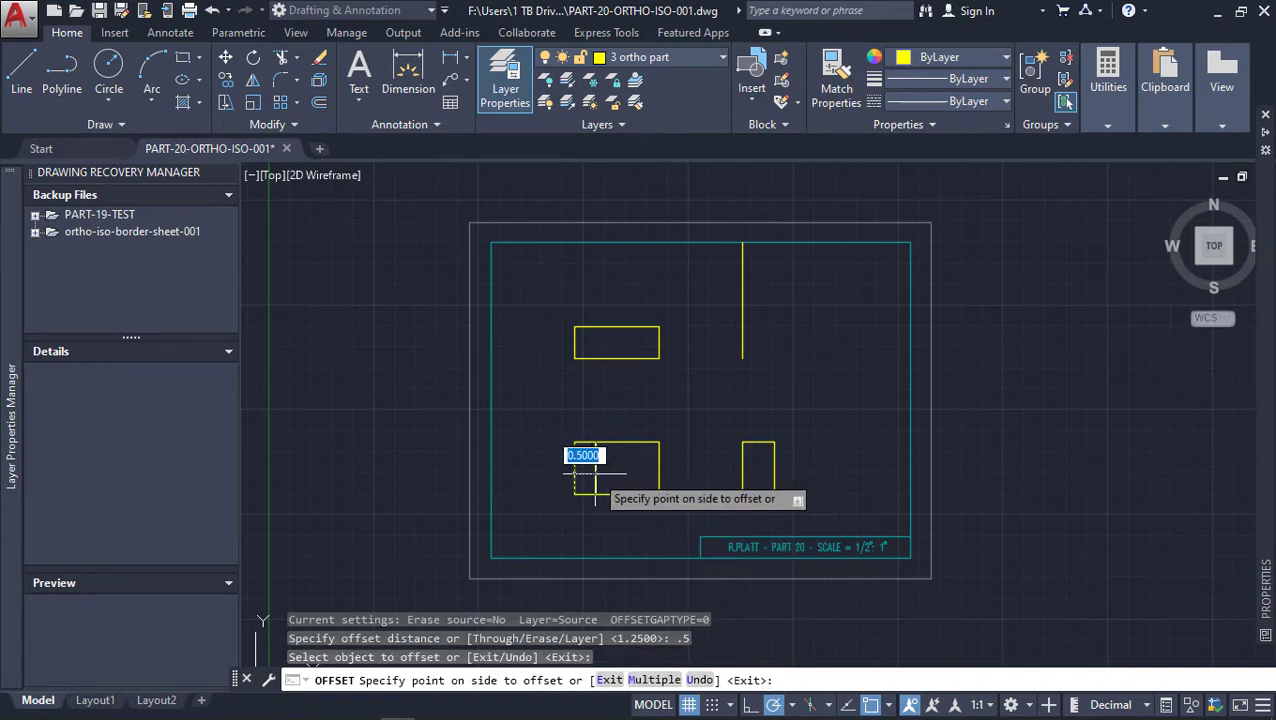
pyautogui.click(595, 477)
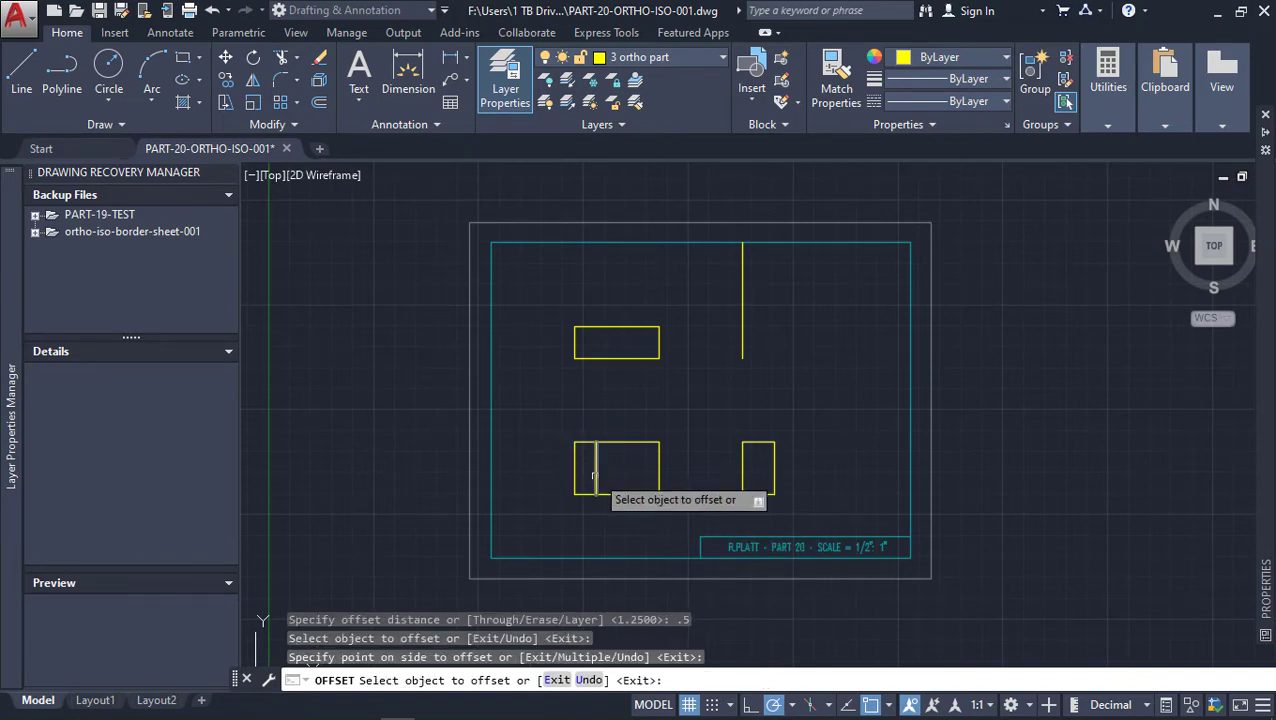
pyautogui.click(658, 465)
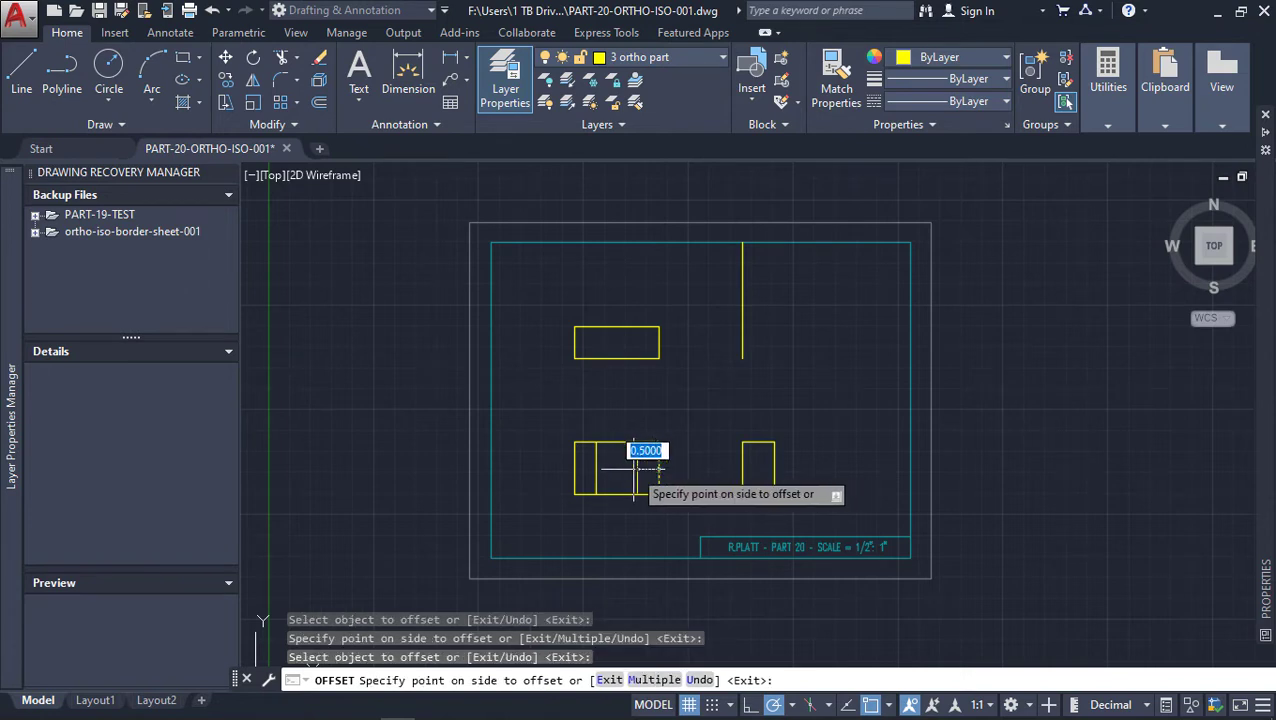
pyautogui.click(634, 469)
pyautogui.click(576, 345)
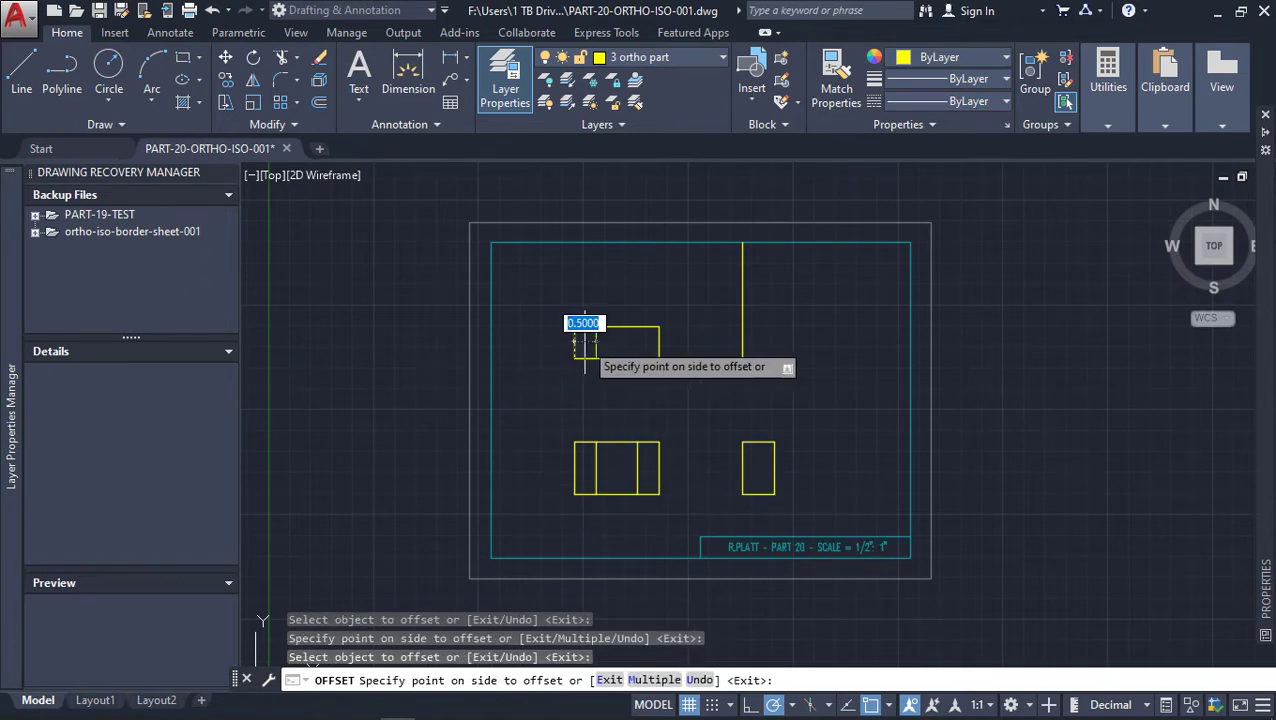
pyautogui.click(600, 344)
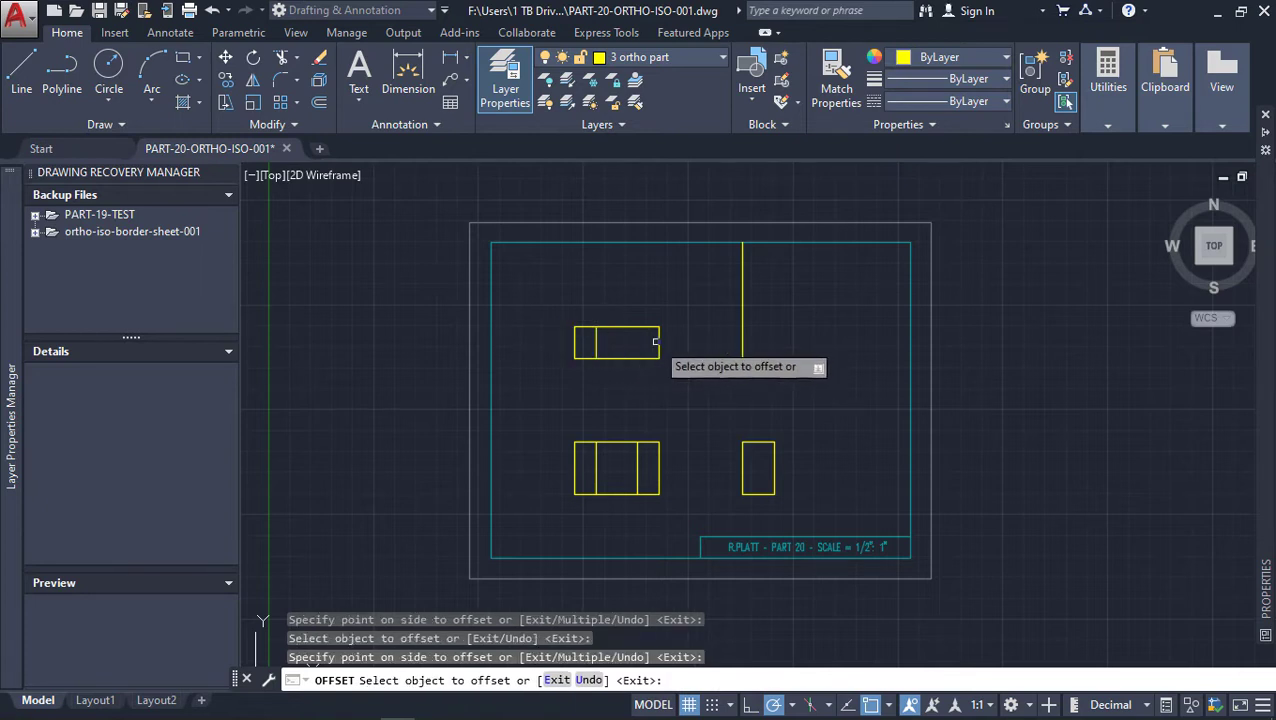
pyautogui.click(658, 343)
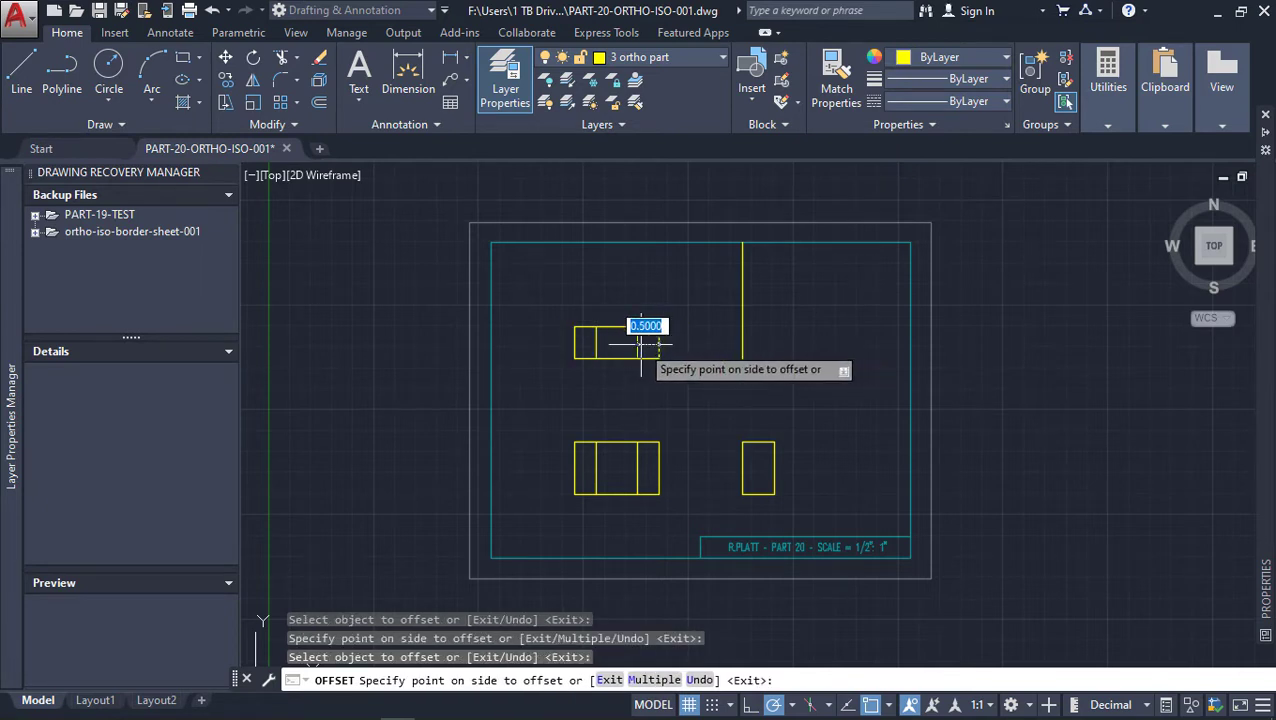
pyautogui.click(641, 344)
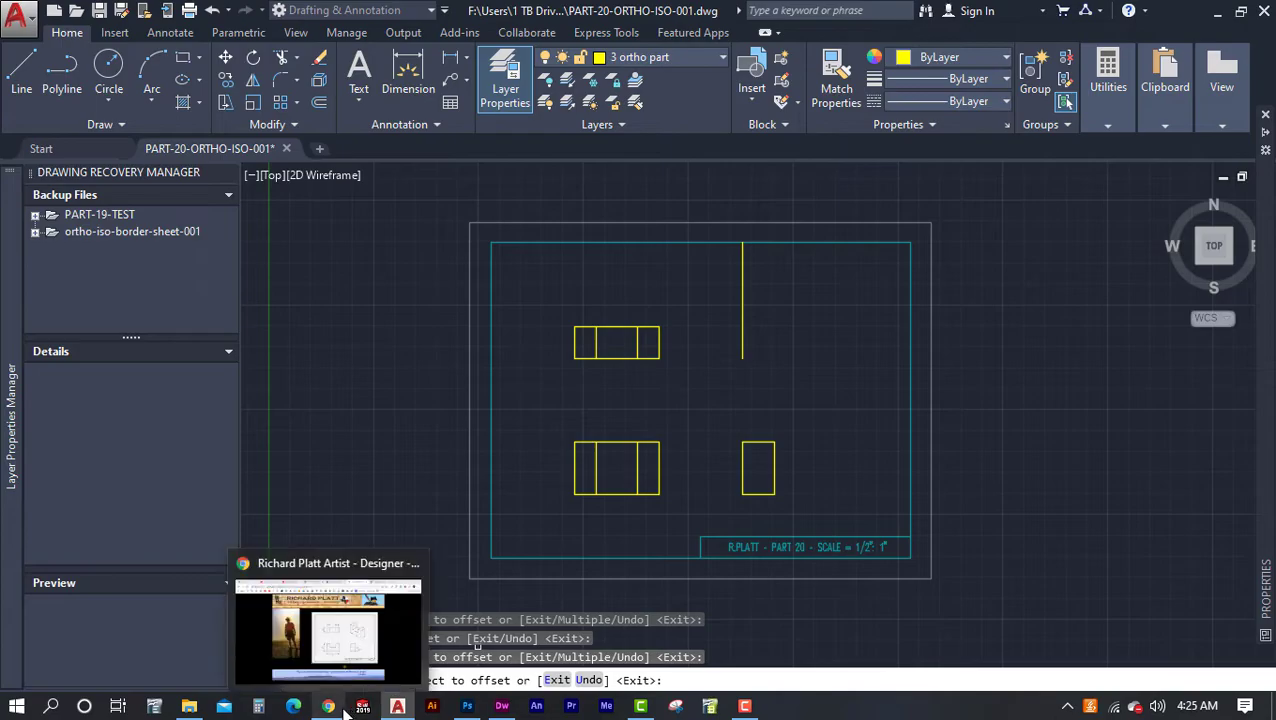
# Step: Recheck the reference for the right view's 1¼ notch depth, then return to AutoCAD
pyautogui.click(335, 706)
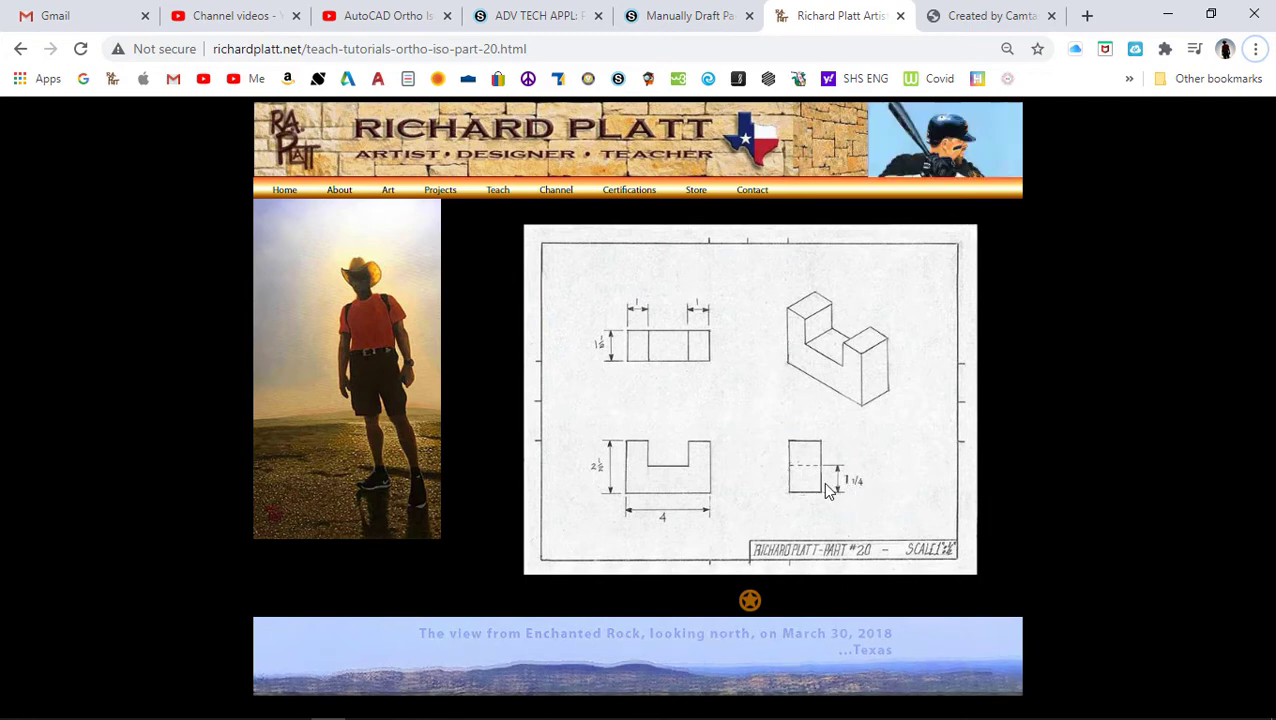
pyautogui.click(397, 706)
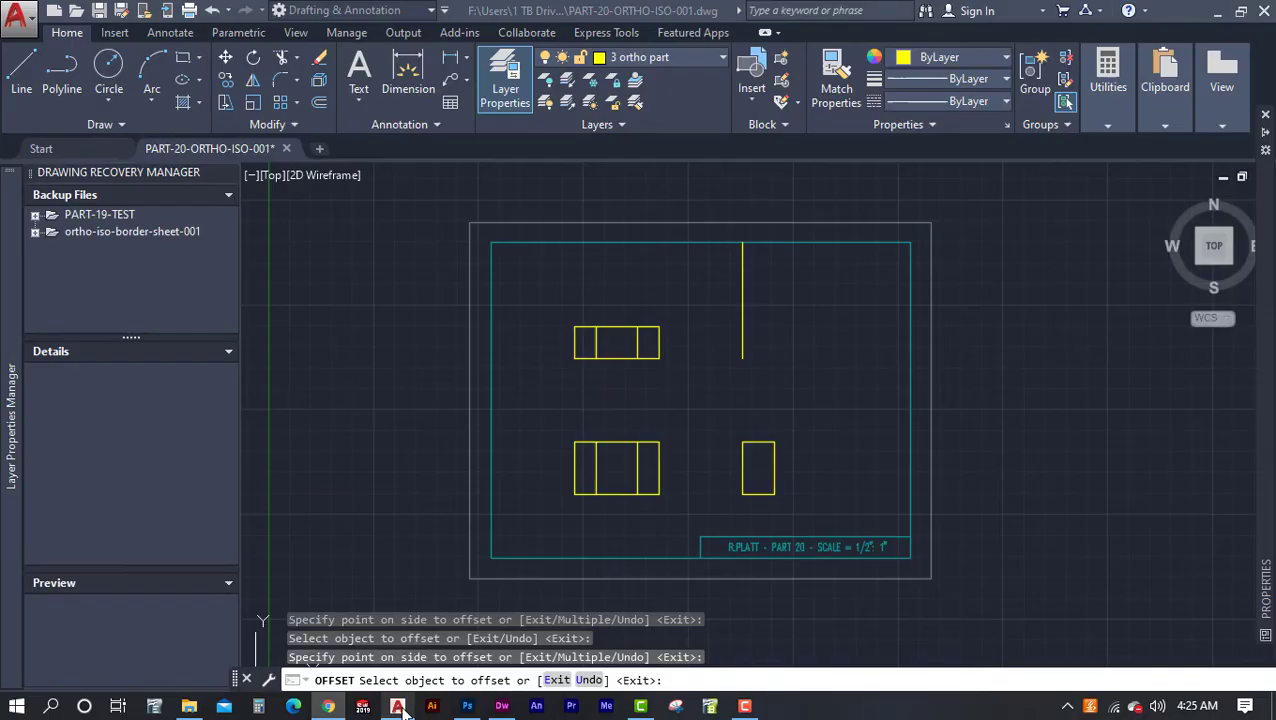
# Step: Offset the bottom edges of the front and right views 0.625 upward
pyautogui.click(320, 102)
pyautogui.write('.625')
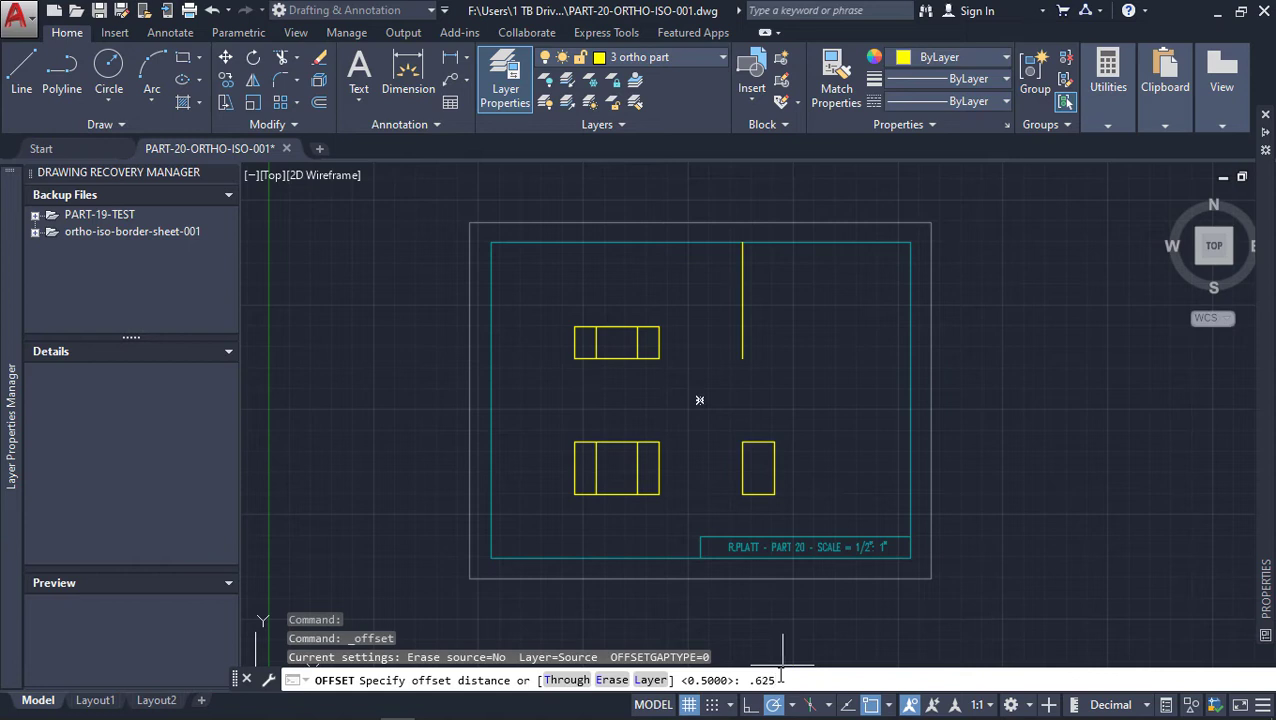
pyautogui.press('Return')
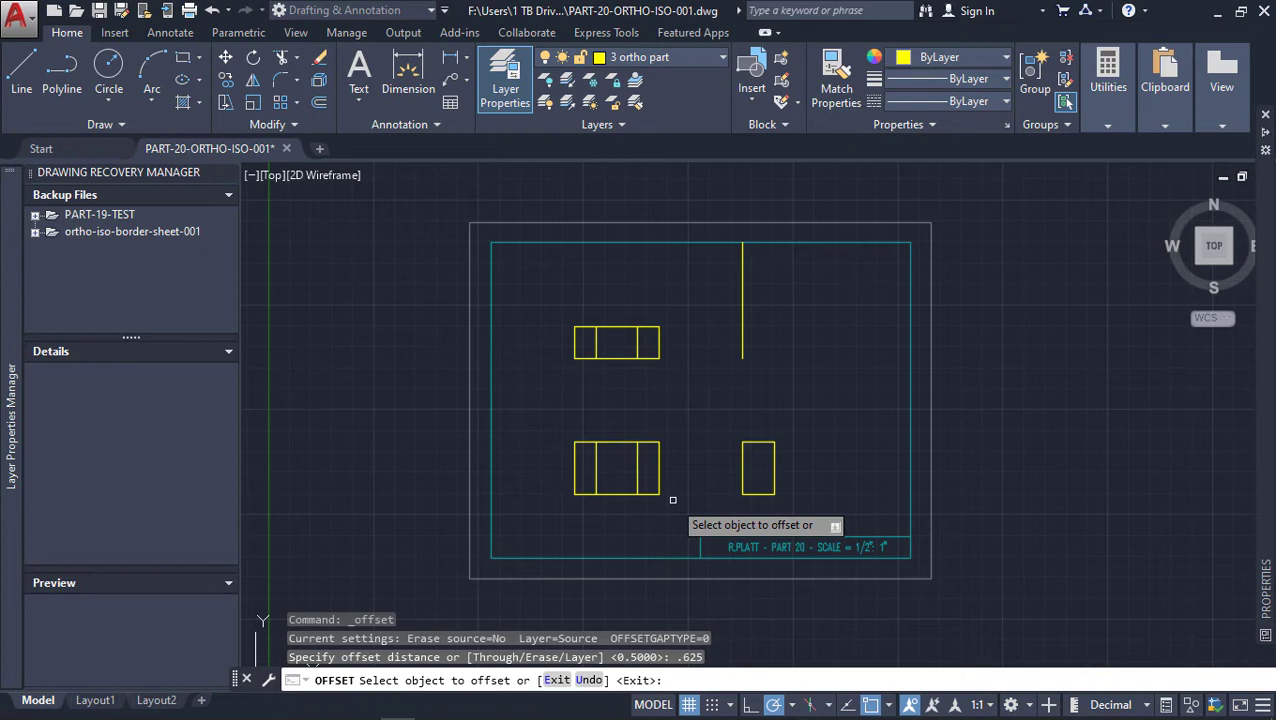
pyautogui.click(611, 494)
pyautogui.click(612, 455)
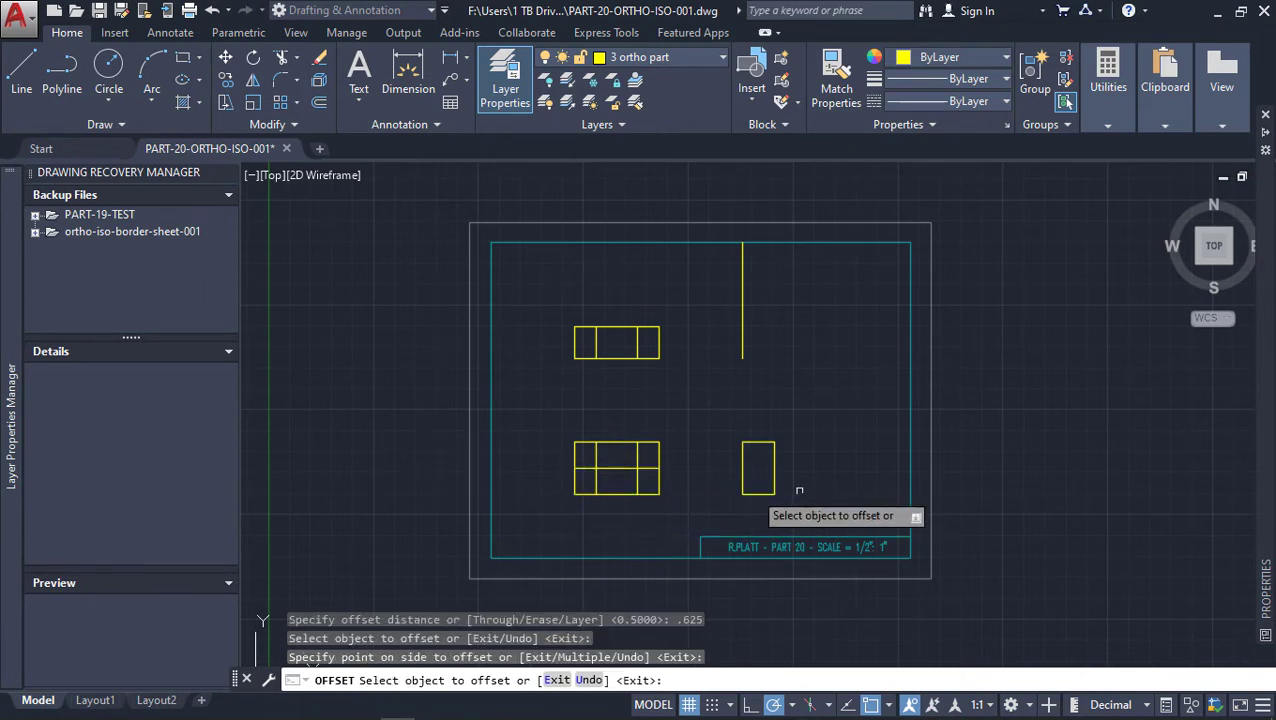
pyautogui.click(758, 494)
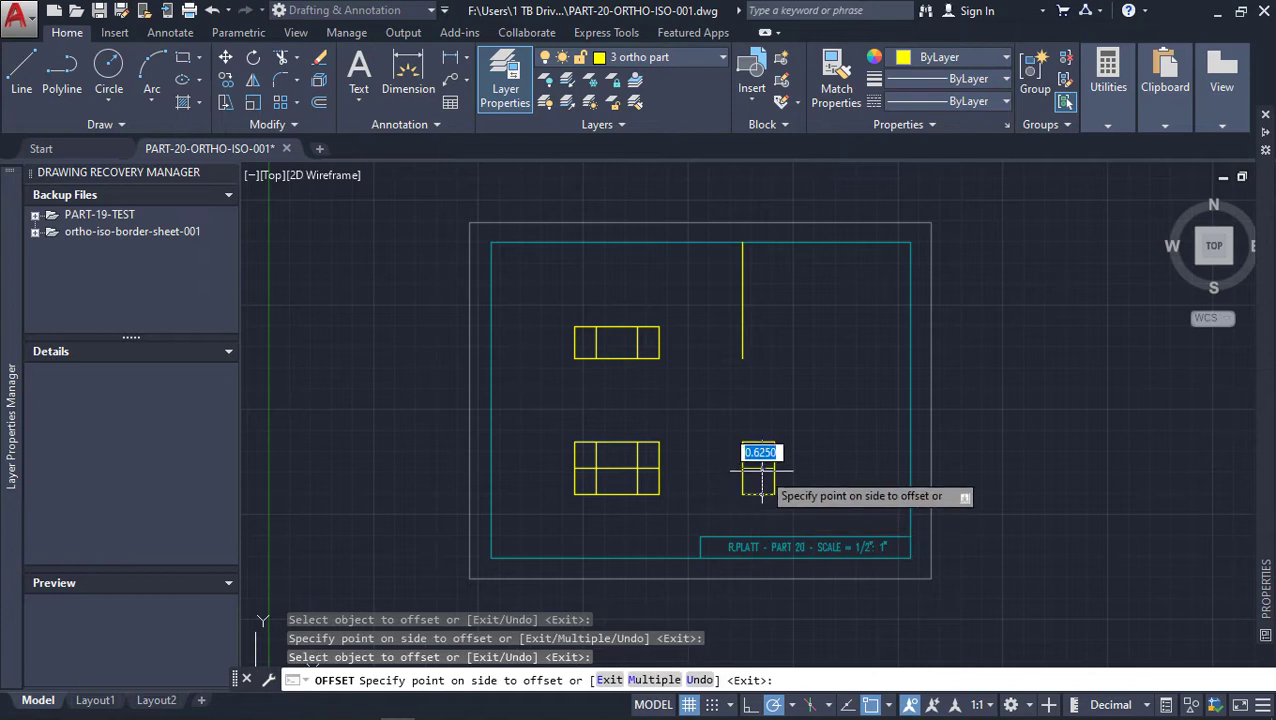
pyautogui.click(761, 473)
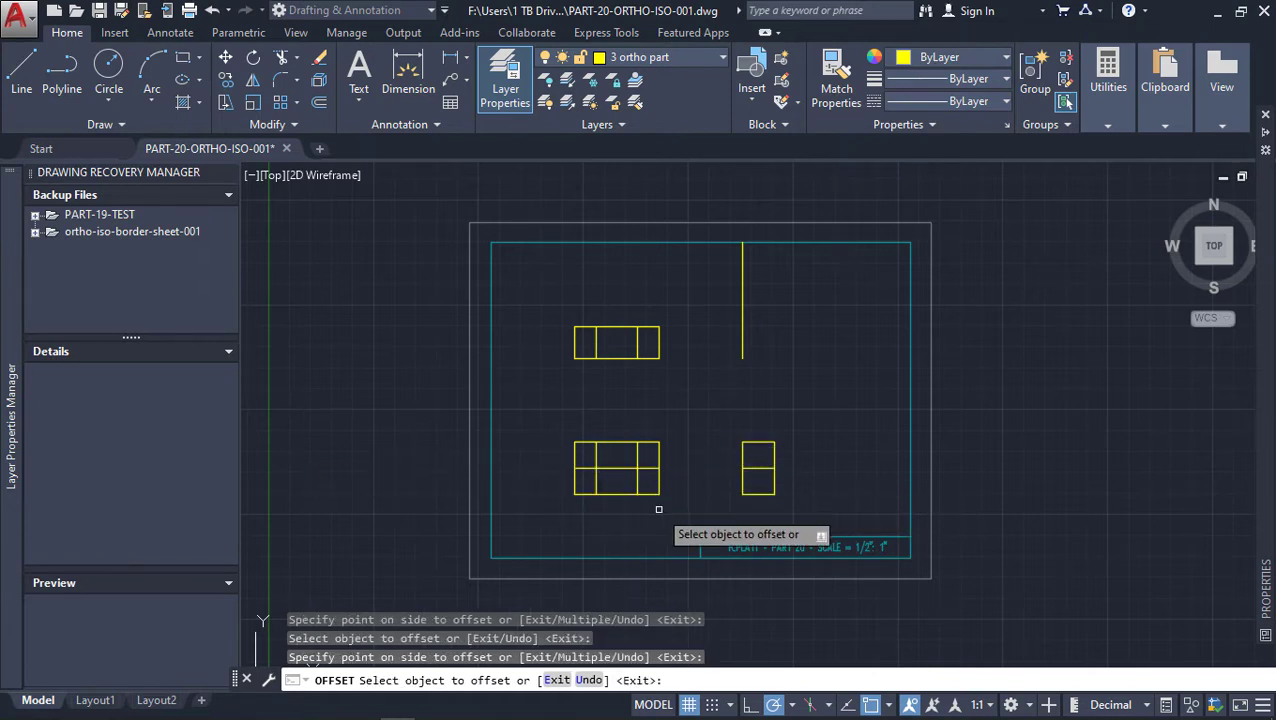
# Step: End the offset and window-select all the front view's lines
pyautogui.press('Escape')
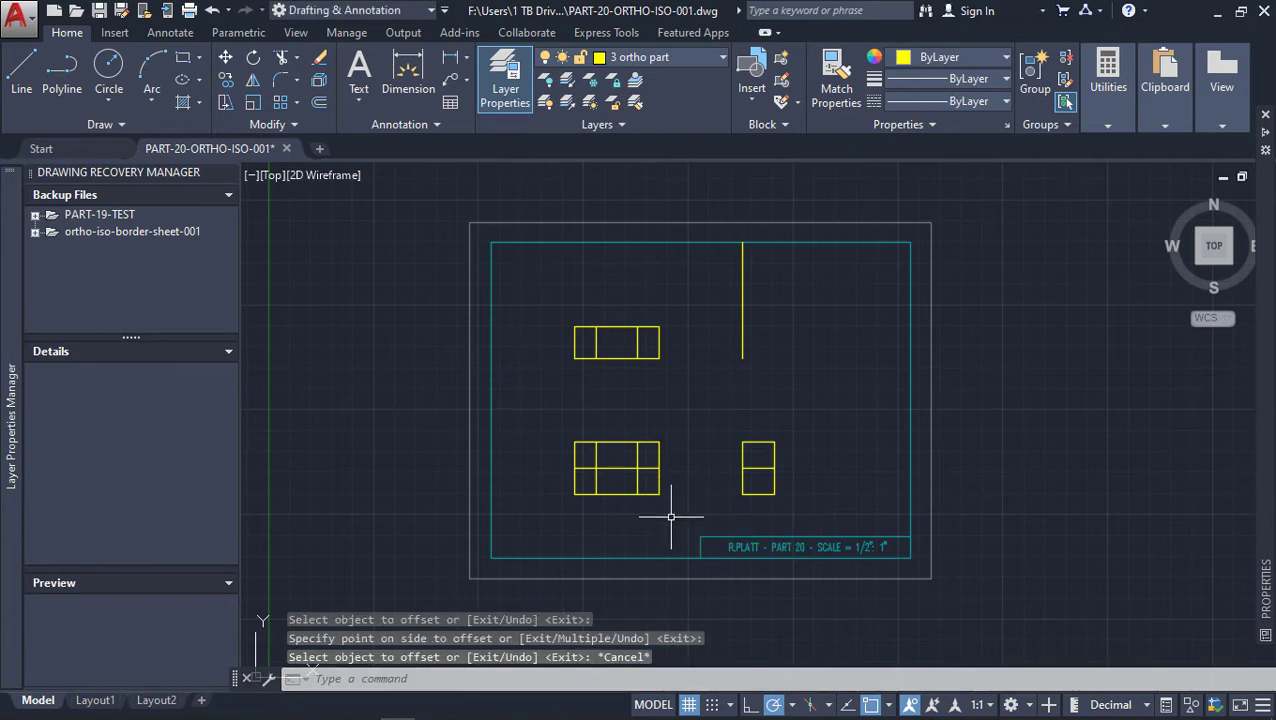
pyautogui.click(673, 511)
pyautogui.click(517, 406)
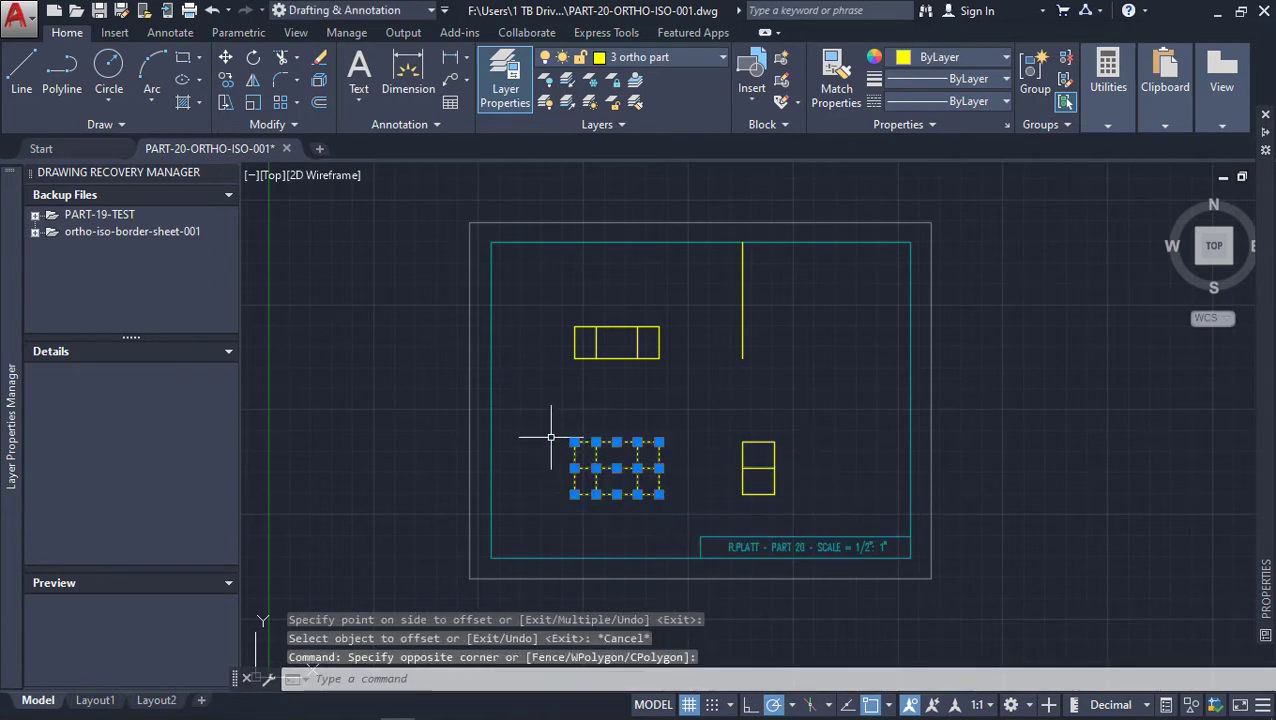
pyautogui.scroll(5, 634, 469)
pyautogui.scroll(-2, 573, 427)
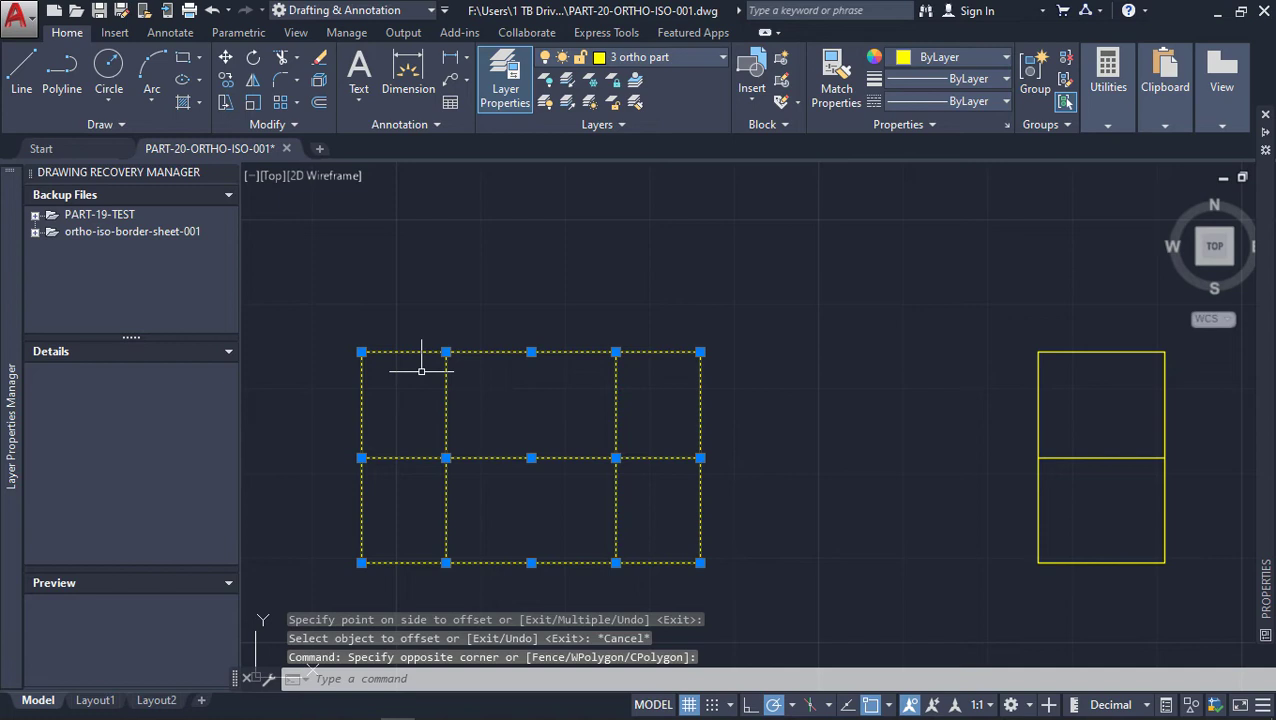
# Step: Trim the front view's extra segments to cut the notch from the top
pyautogui.click(283, 58)
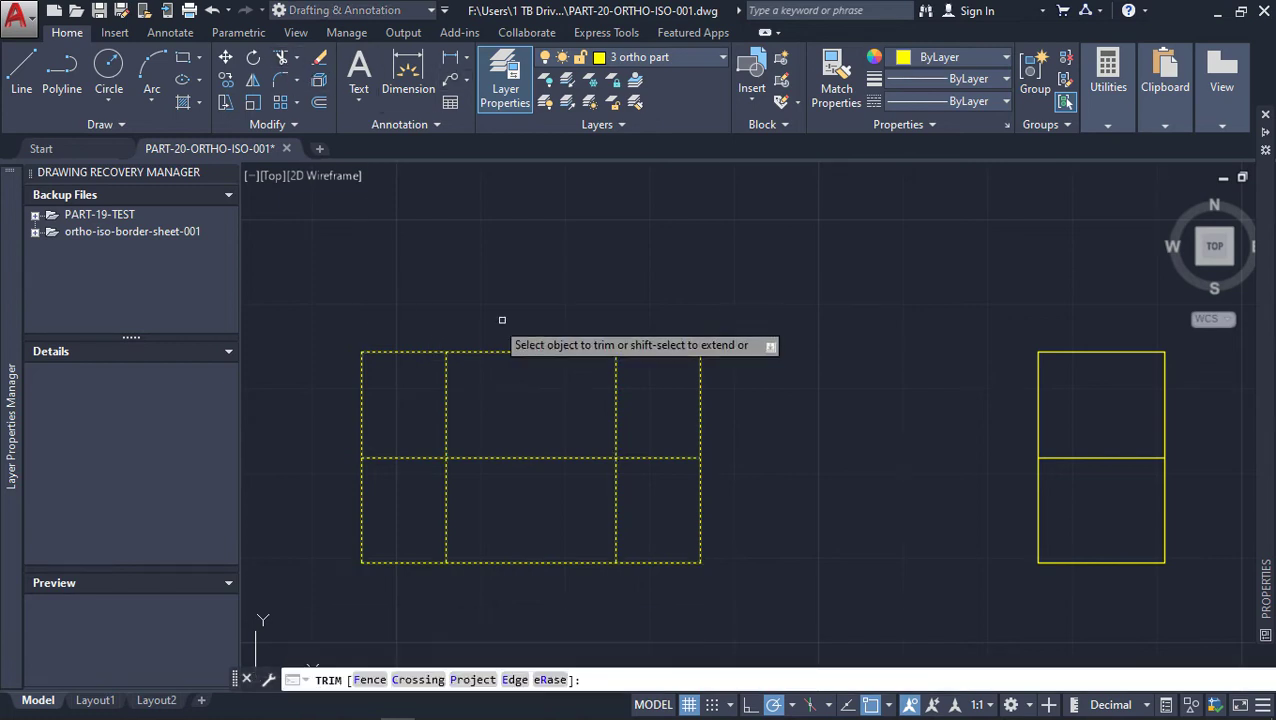
pyautogui.moveTo(569, 495); pyautogui.dragTo(550, 345)
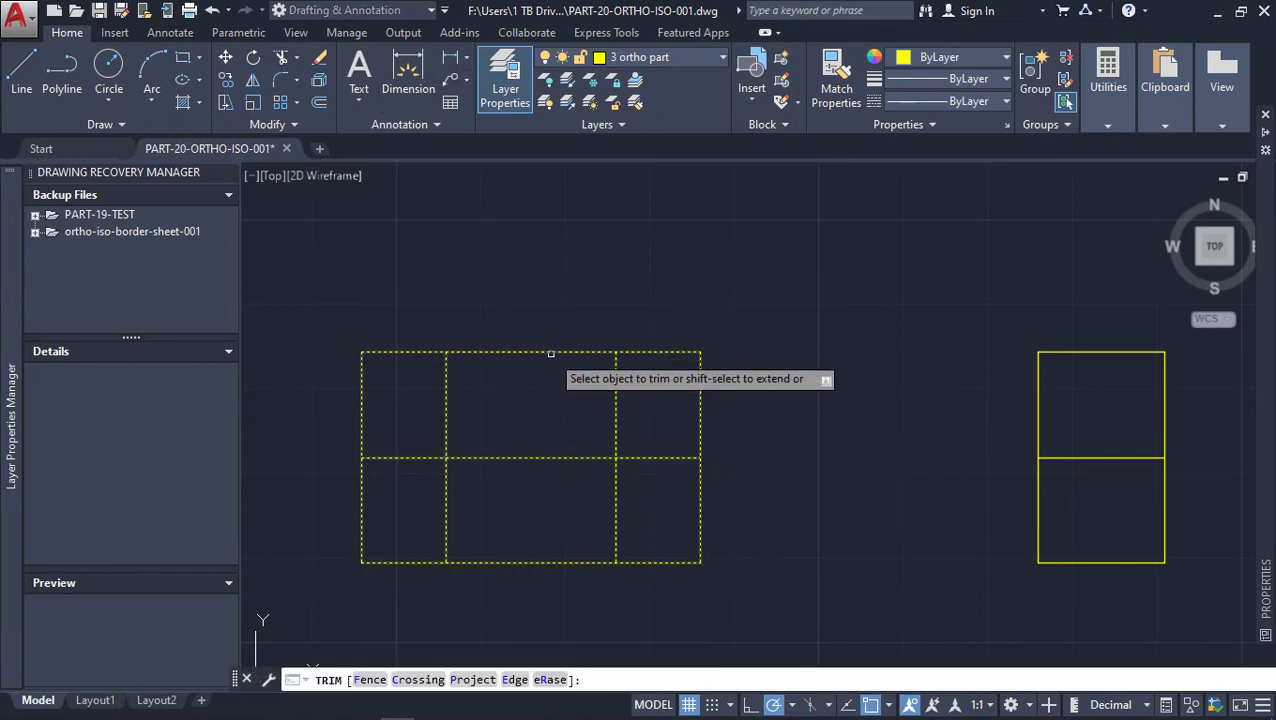
pyautogui.click(400, 456)
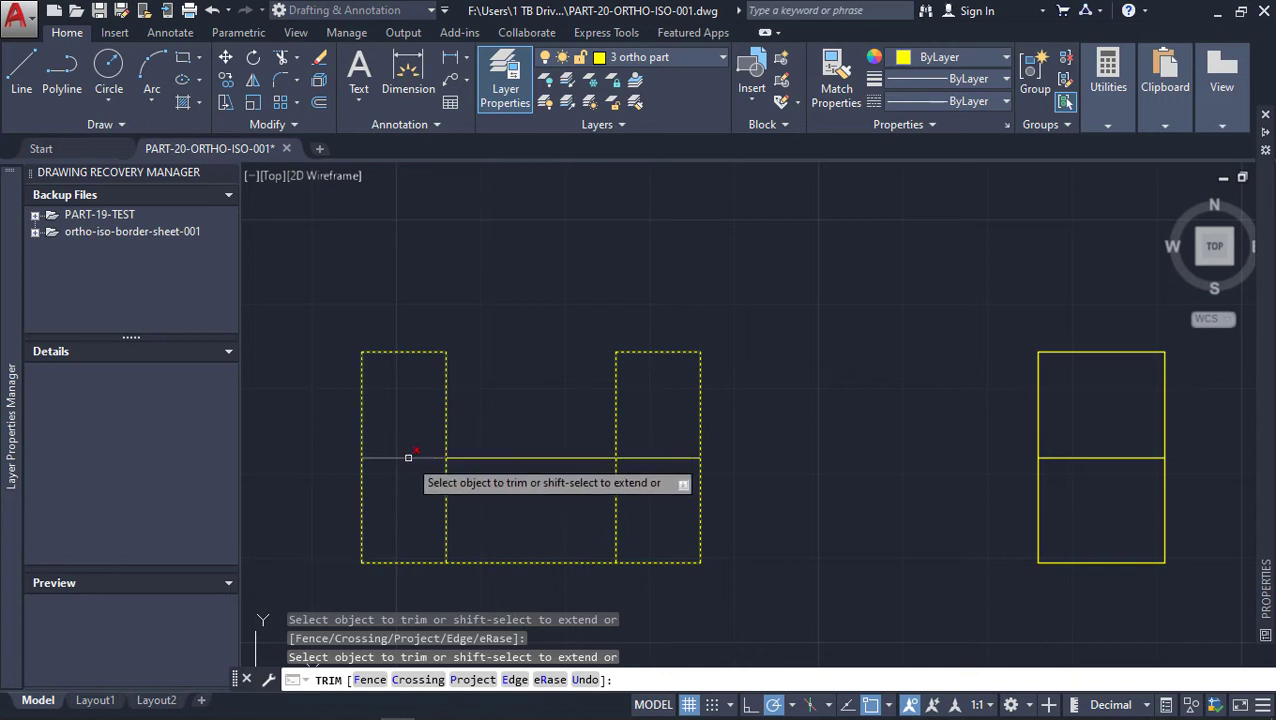
pyautogui.click(446, 495)
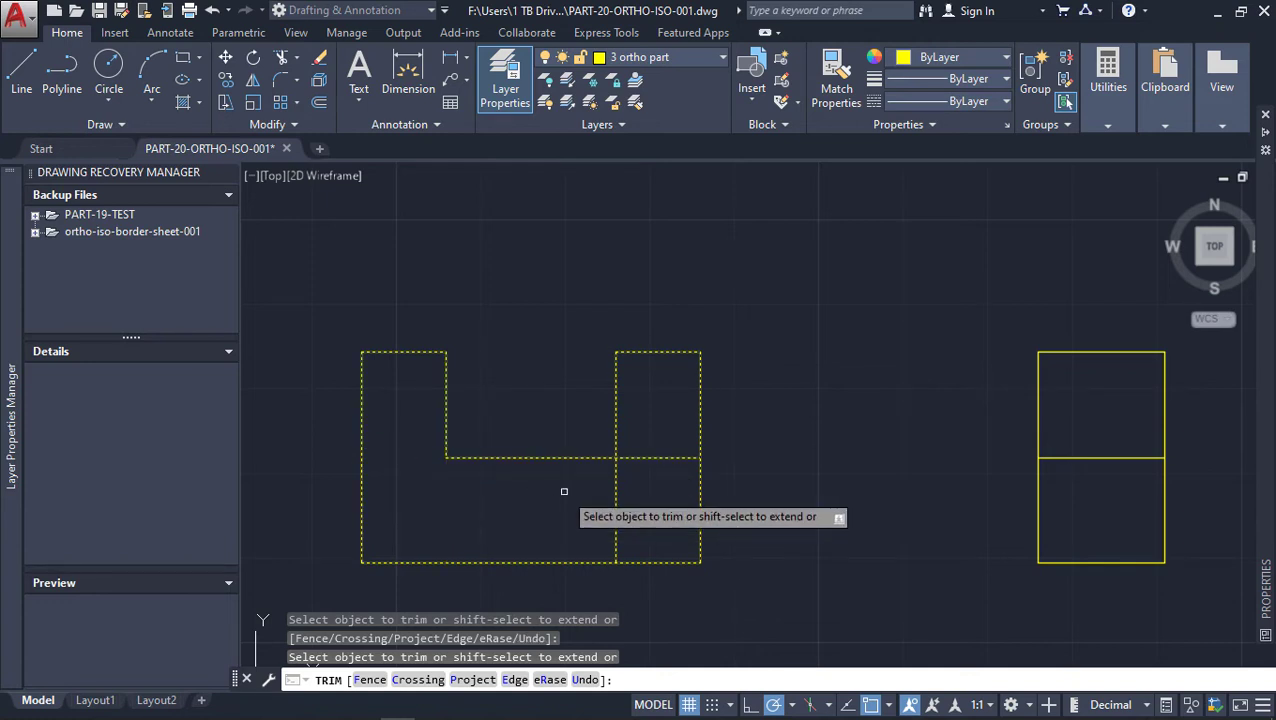
pyautogui.click(618, 492)
pyautogui.click(655, 455)
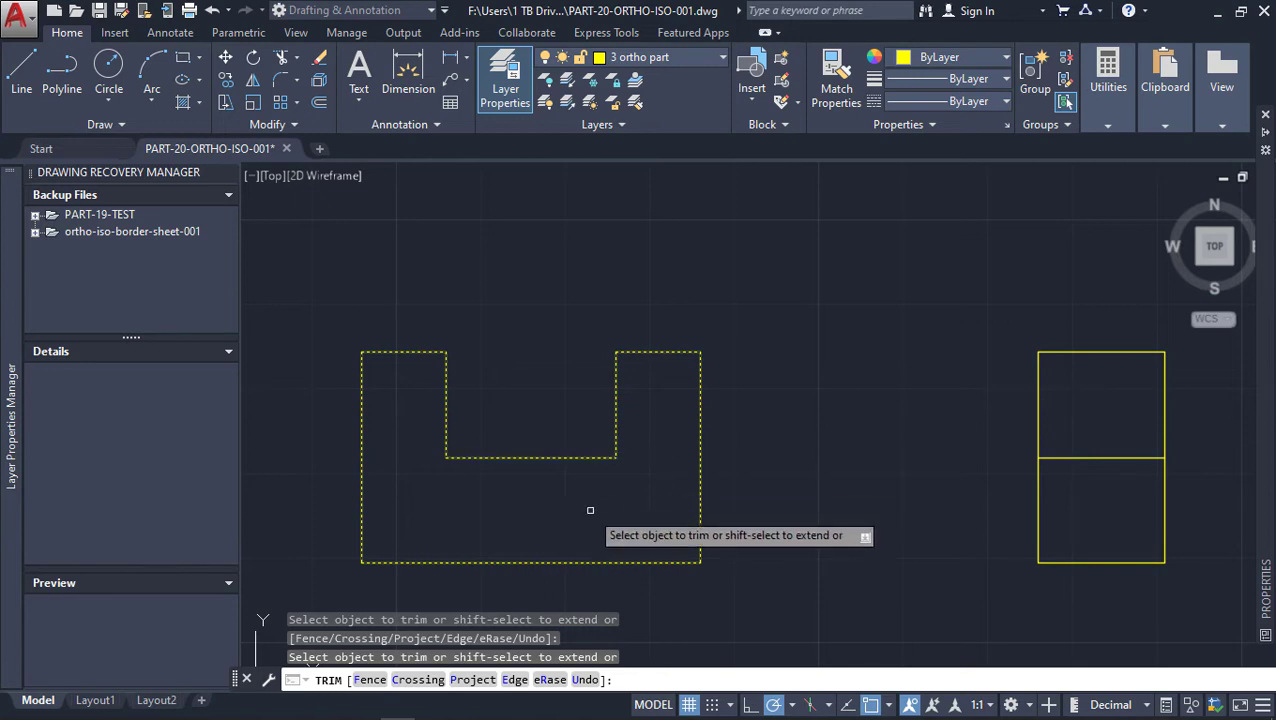
# Step: Cancel the trim and zoom to extents to show the whole bordered sheet
pyautogui.press('Escape')
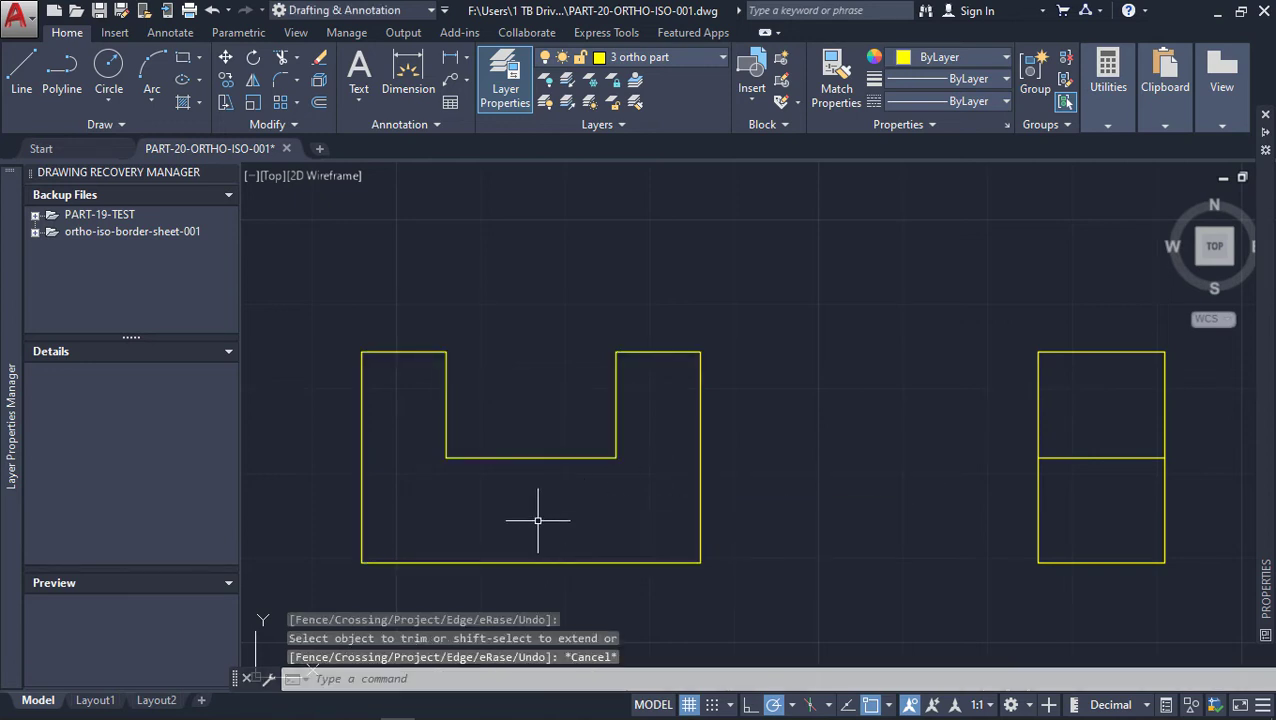
pyautogui.scroll(-8, 598, 356)
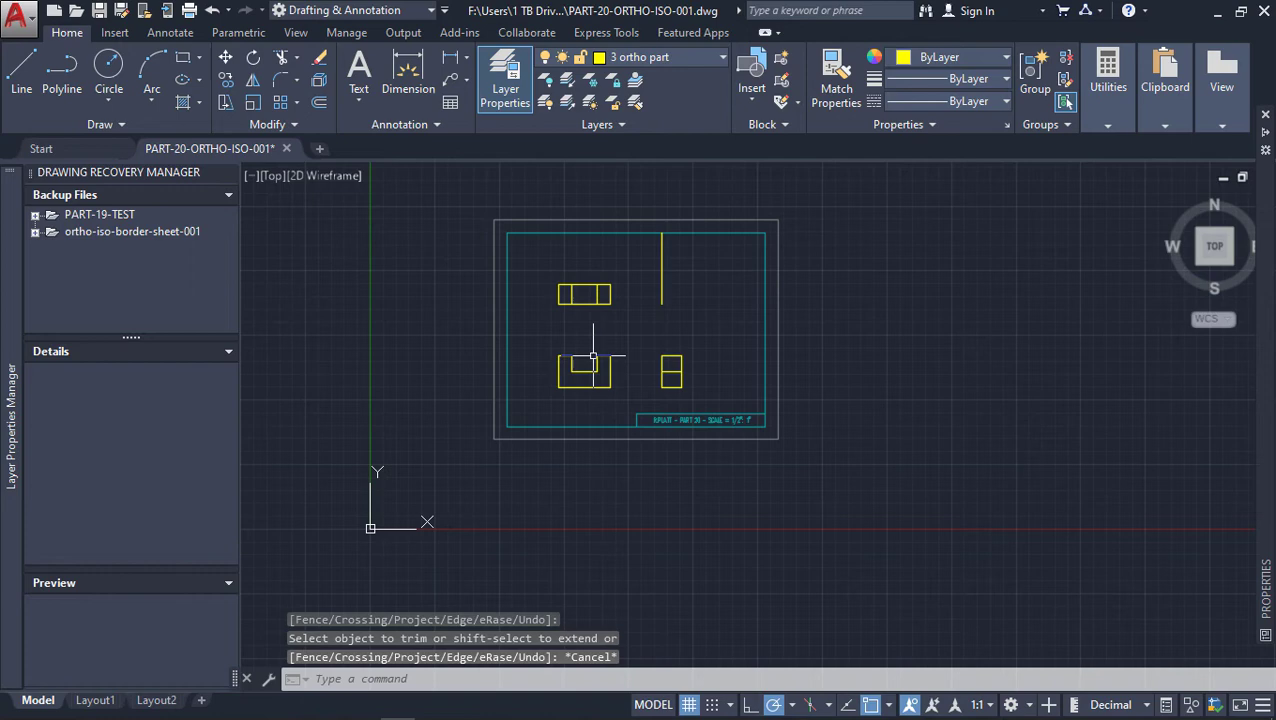
pyautogui.moveTo(610, 342); pyautogui.dragTo(661, 421, button='middle')
pyautogui.scroll(4, 668, 417)
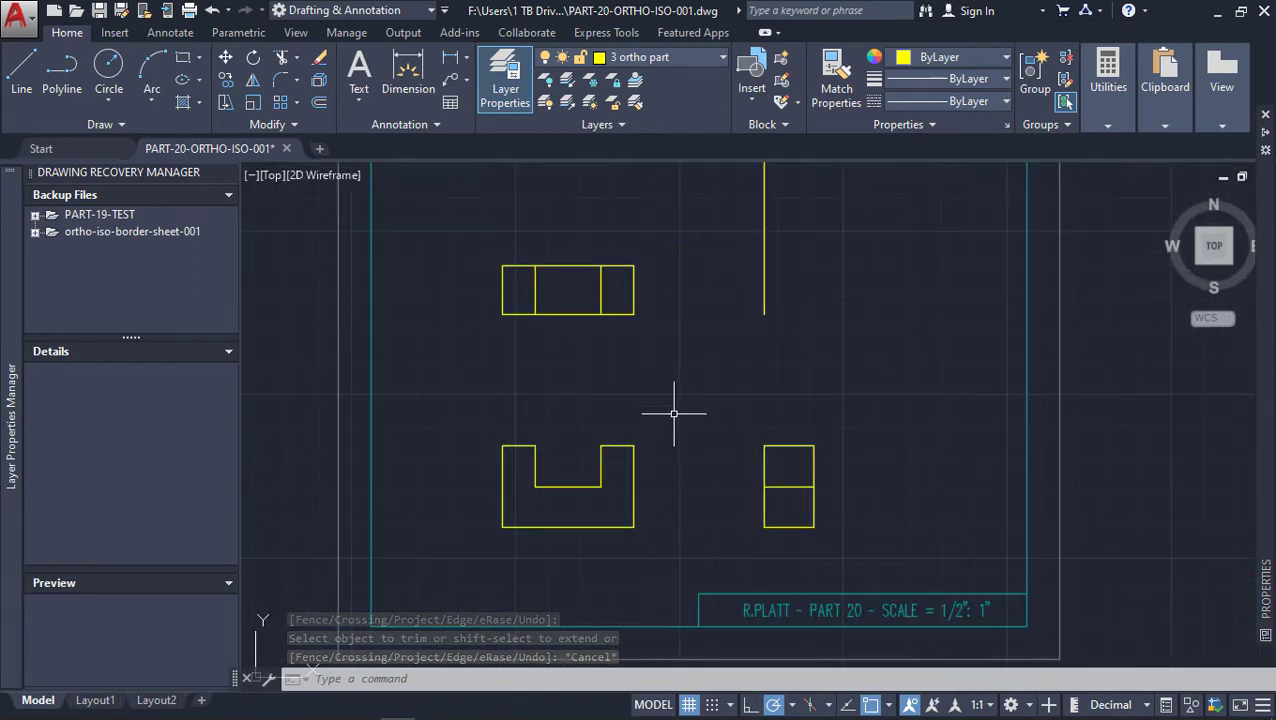
pyautogui.scroll(-2, 675, 412)
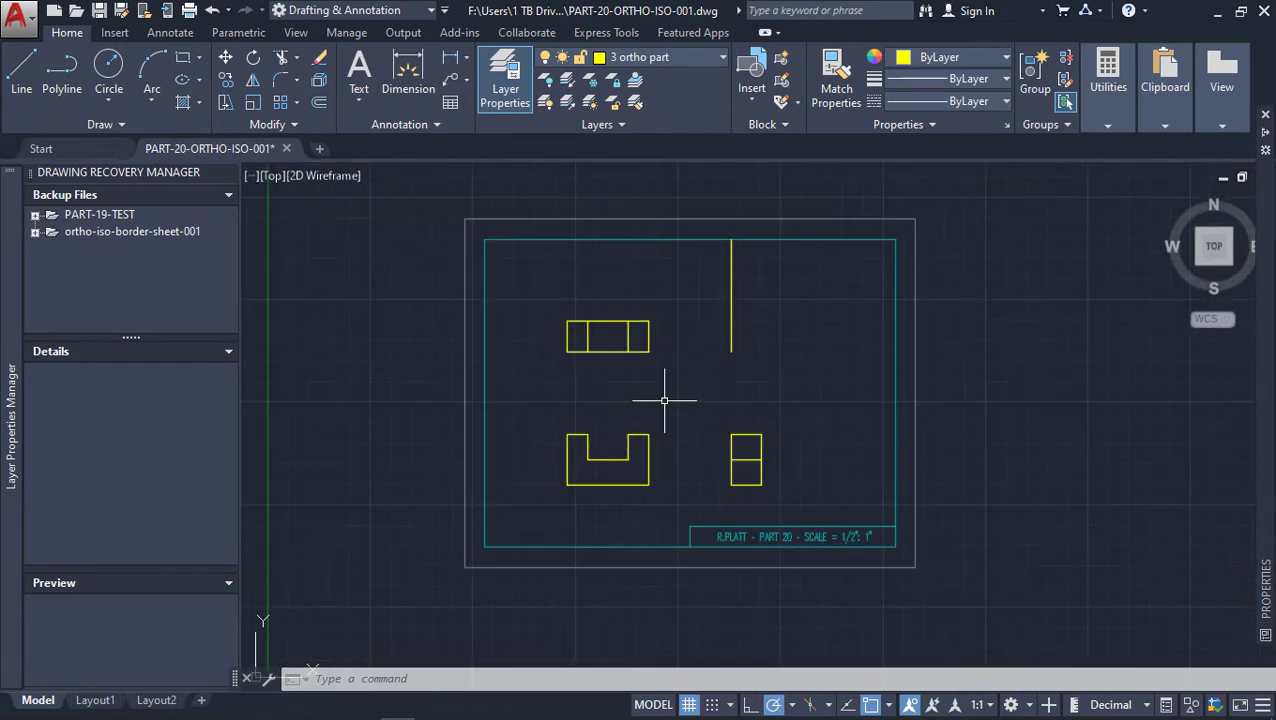
pyautogui.scroll(2, 664, 400)
pyautogui.scroll(-2, 664, 400)
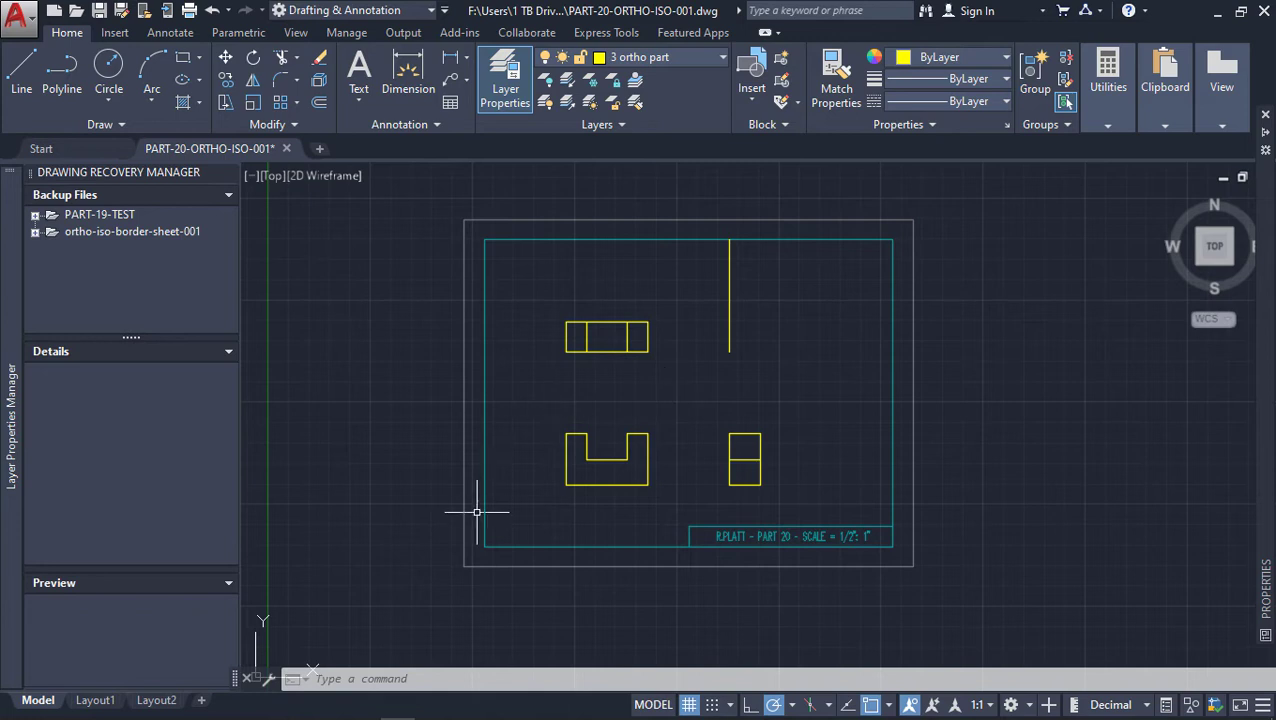
pyautogui.write('z')
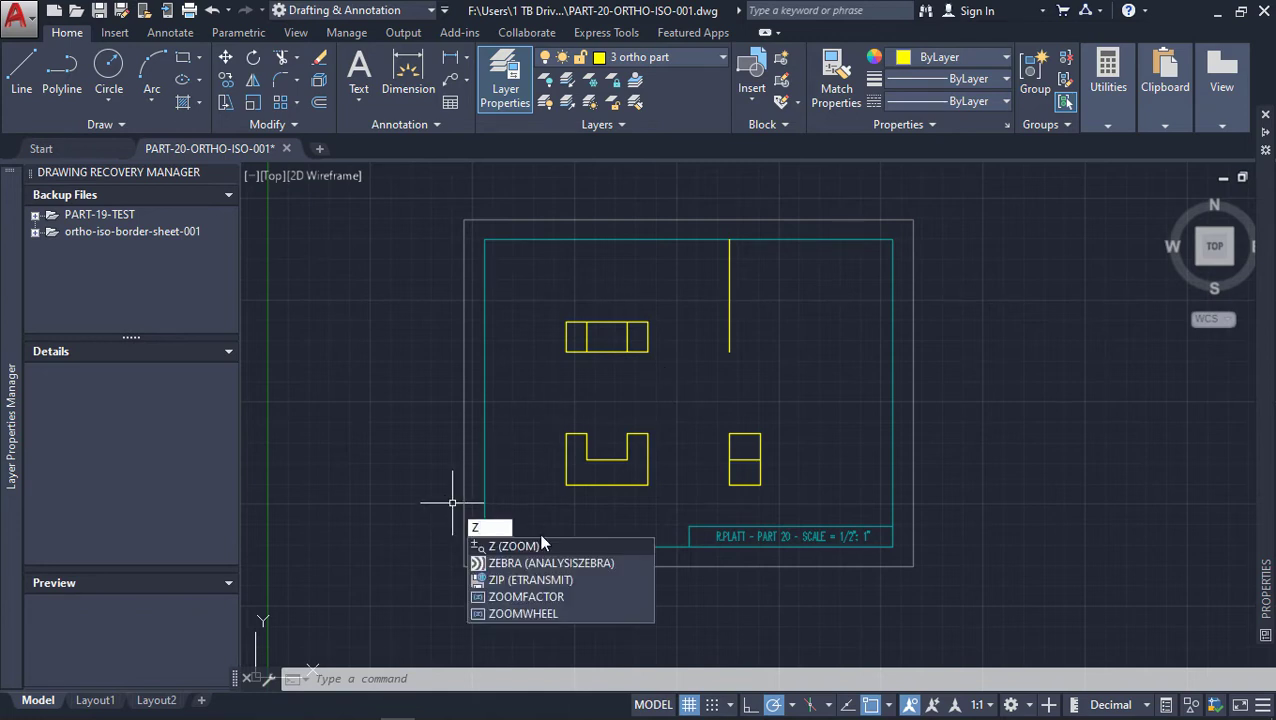
pyautogui.press('Return')
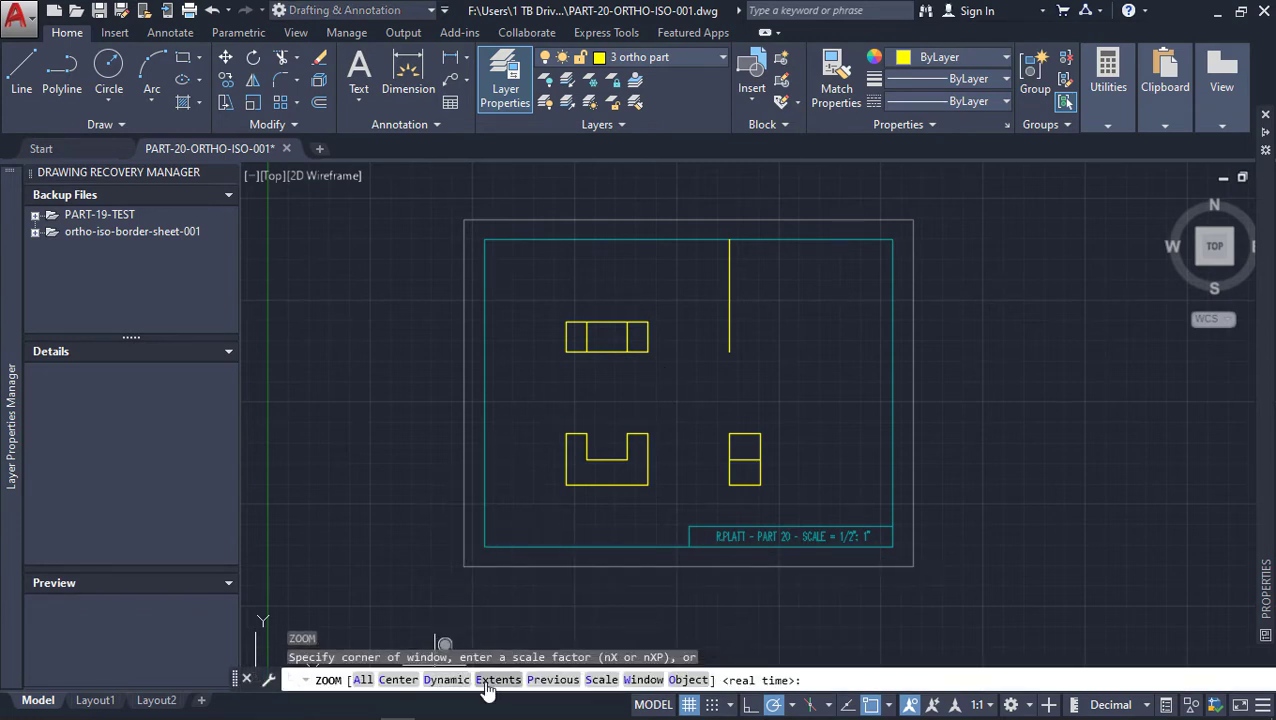
pyautogui.click(487, 680)
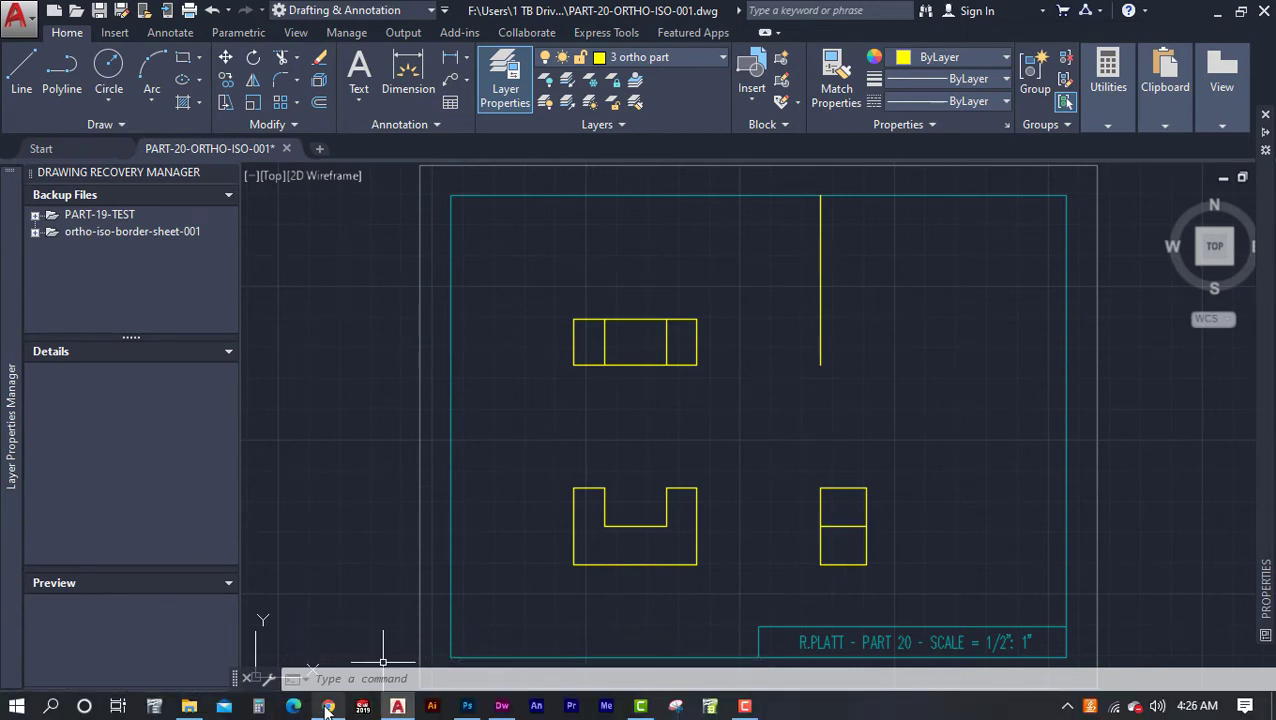
pyautogui.click(328, 706)
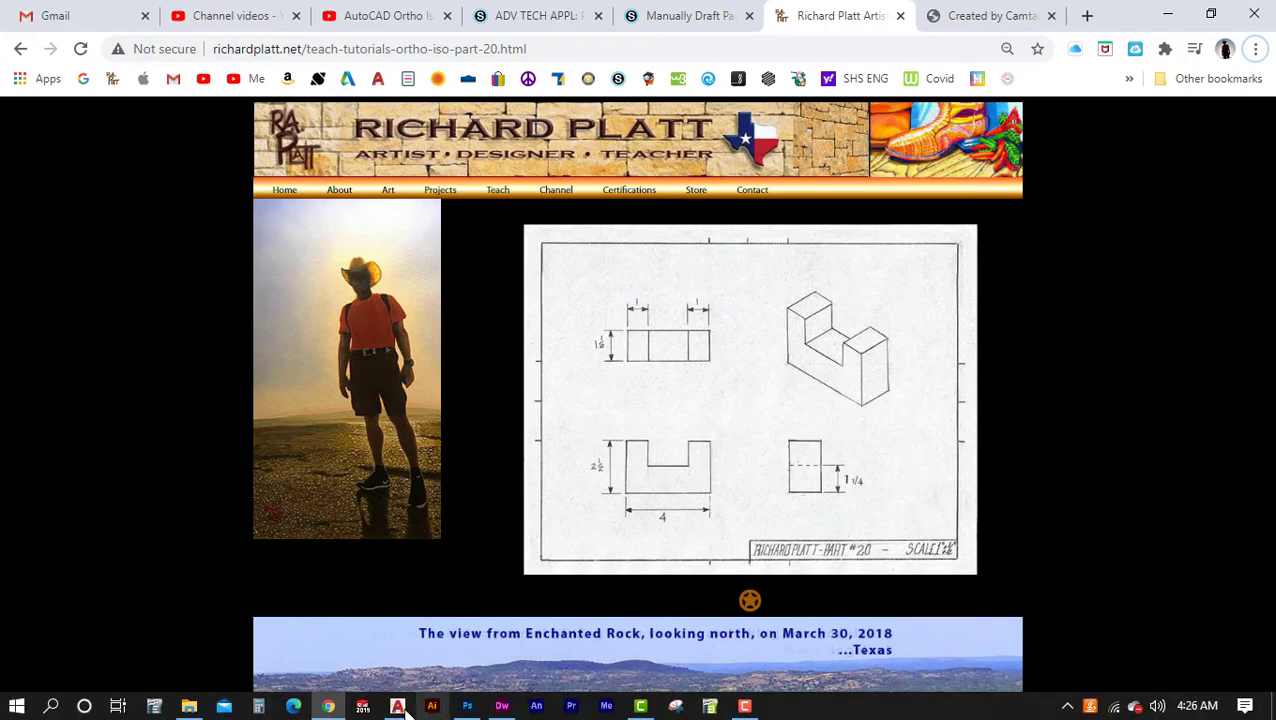
pyautogui.click(399, 706)
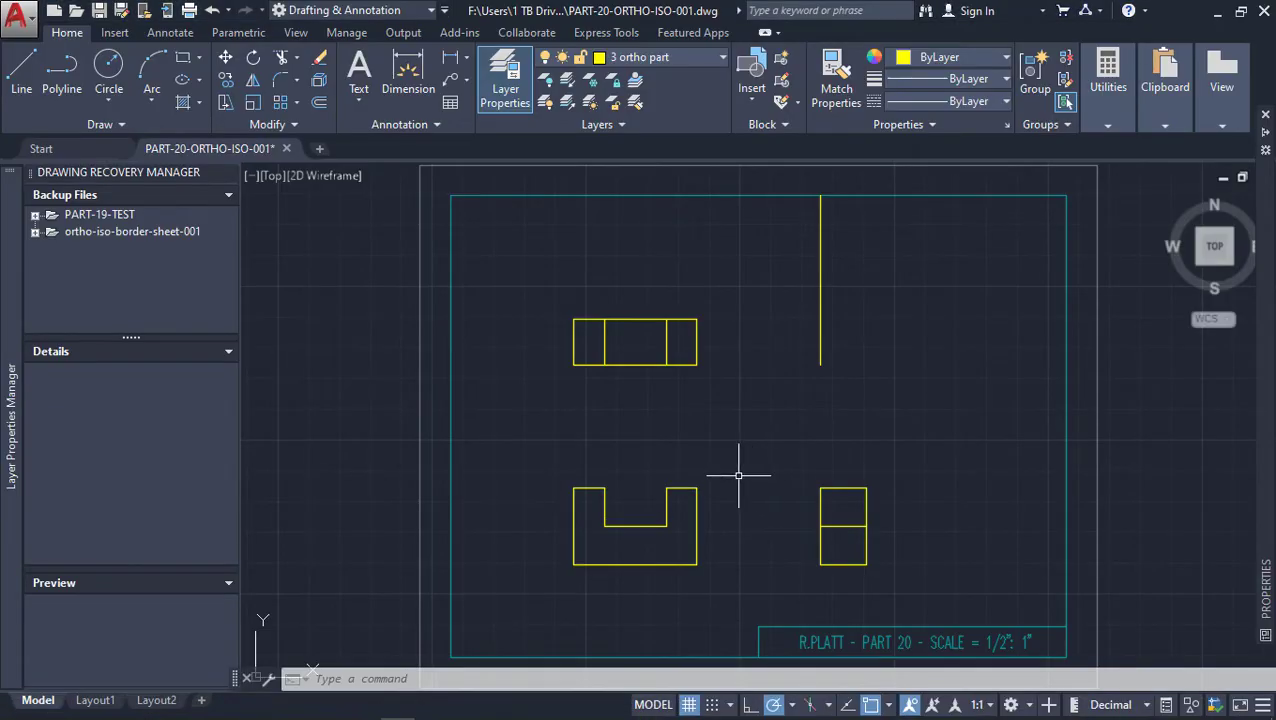
# Step: Select the right view's horizontal notch line and open the Linetype Manager via Other..
pyautogui.click(843, 527)
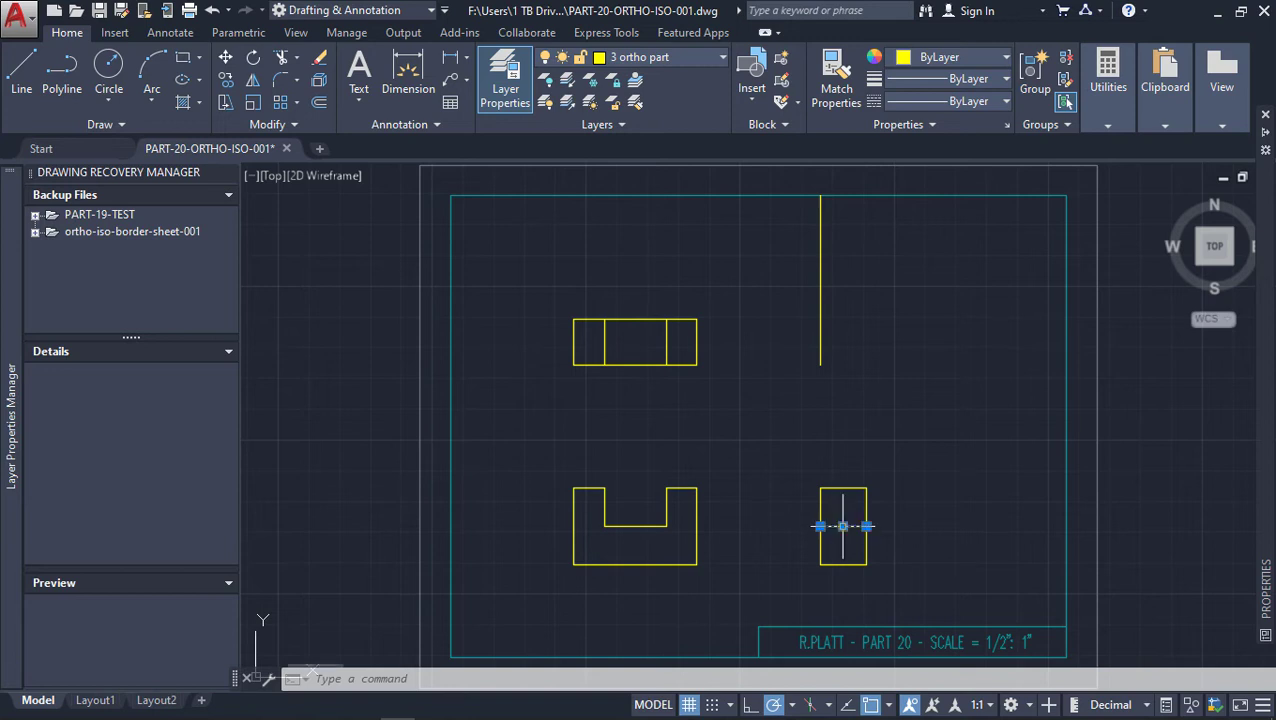
pyautogui.click(940, 104)
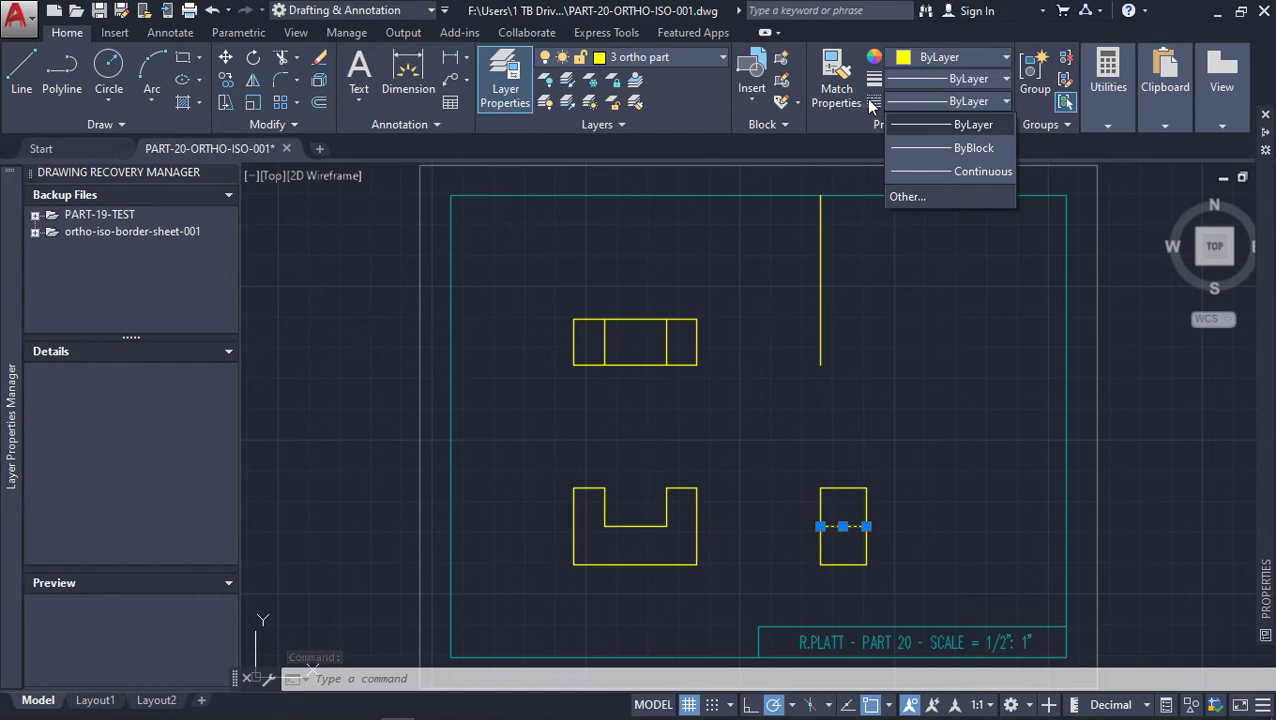
pyautogui.click(918, 197)
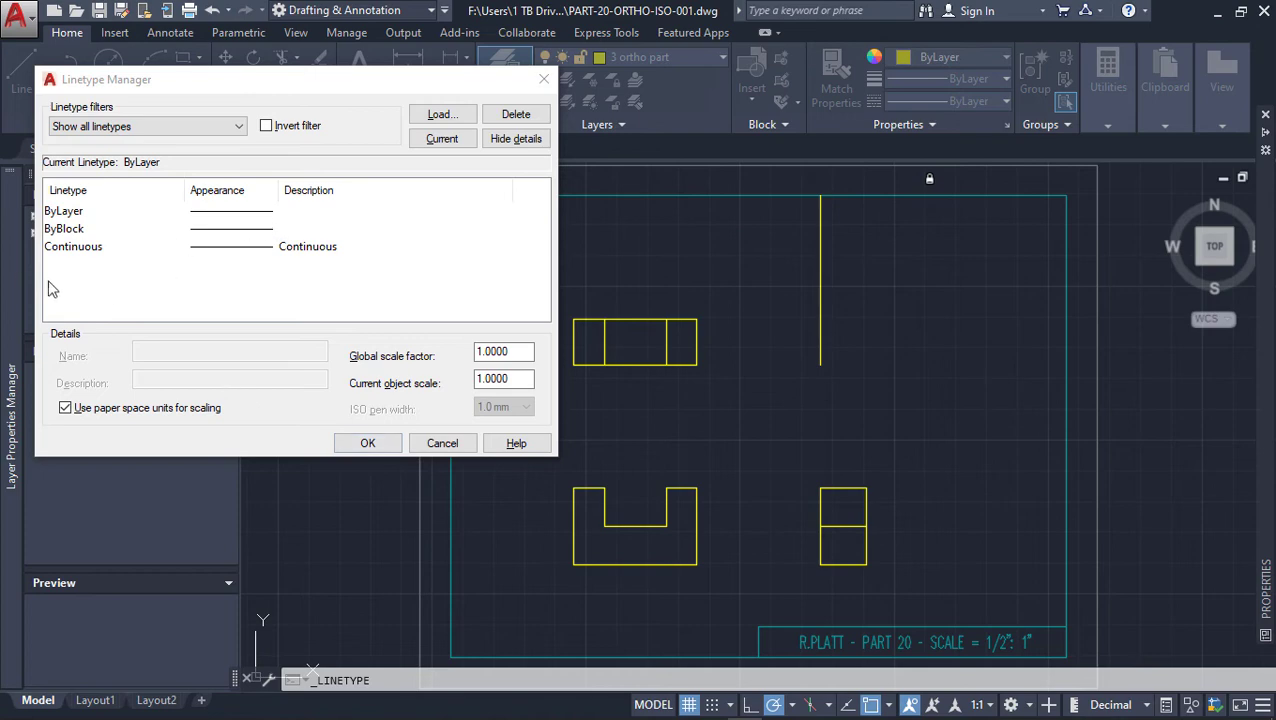
# Step: Open the Load Linetypes list and scroll down to the HIDDEN entry
pyautogui.click(416, 115)
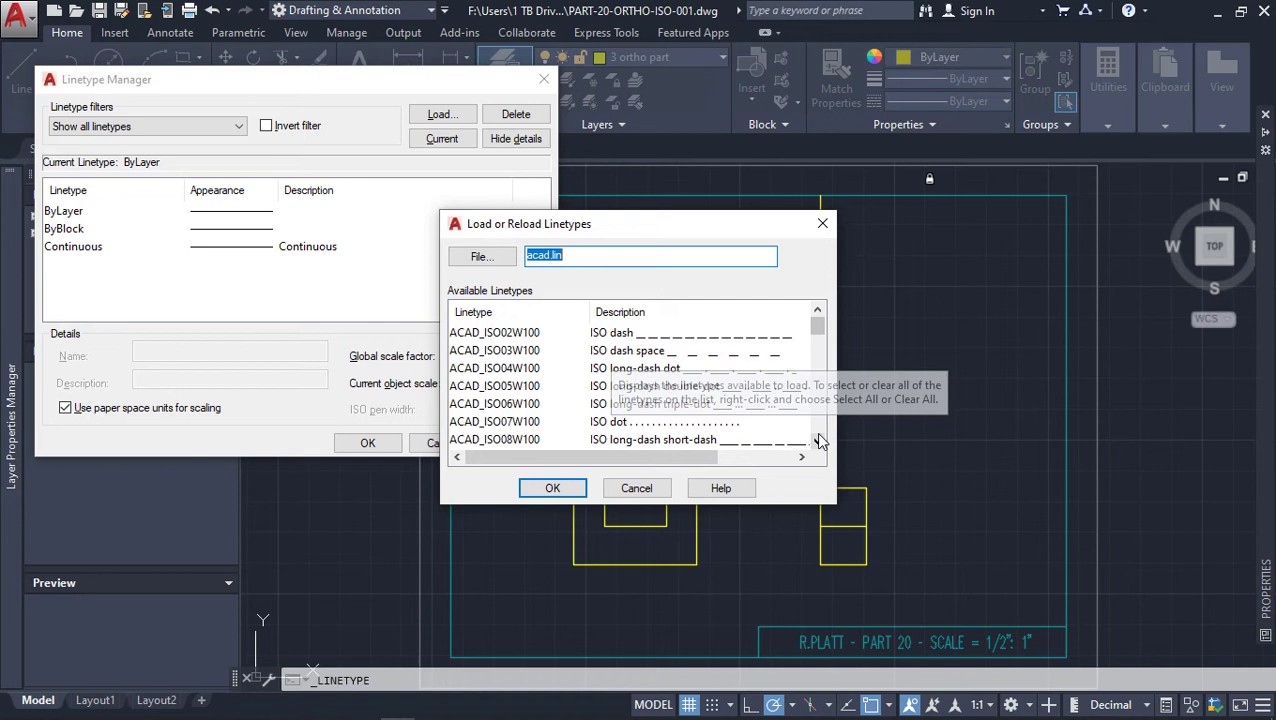
pyautogui.scroll(-1, 551, 375)
pyautogui.scroll(-1, 551, 375)
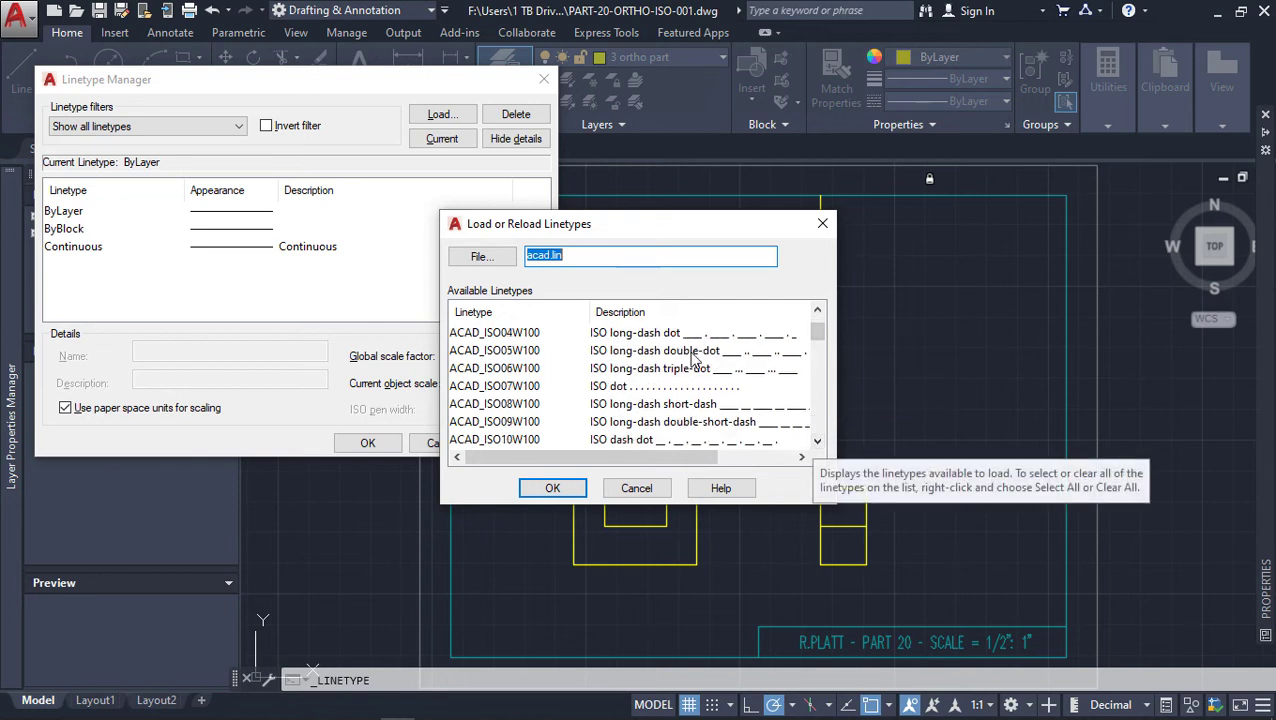
pyautogui.click(818, 441)
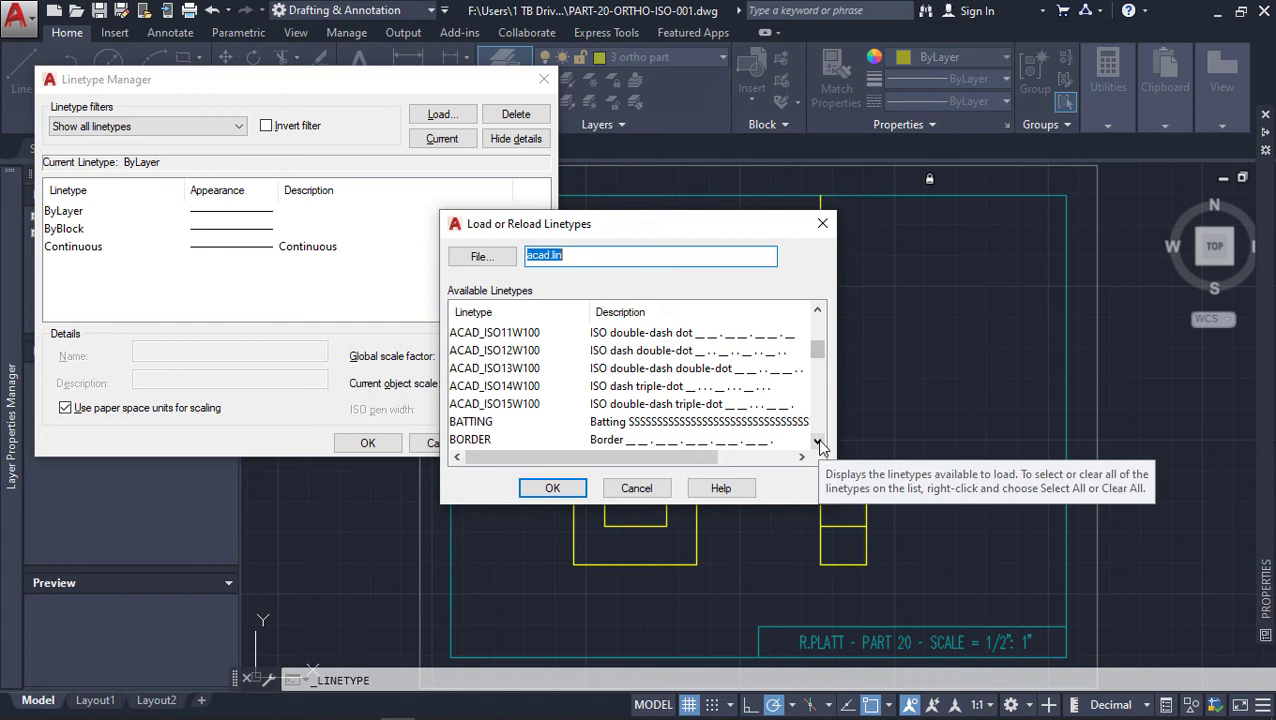
pyautogui.click(818, 441)
pyautogui.click(818, 441)
pyautogui.click(818, 441)
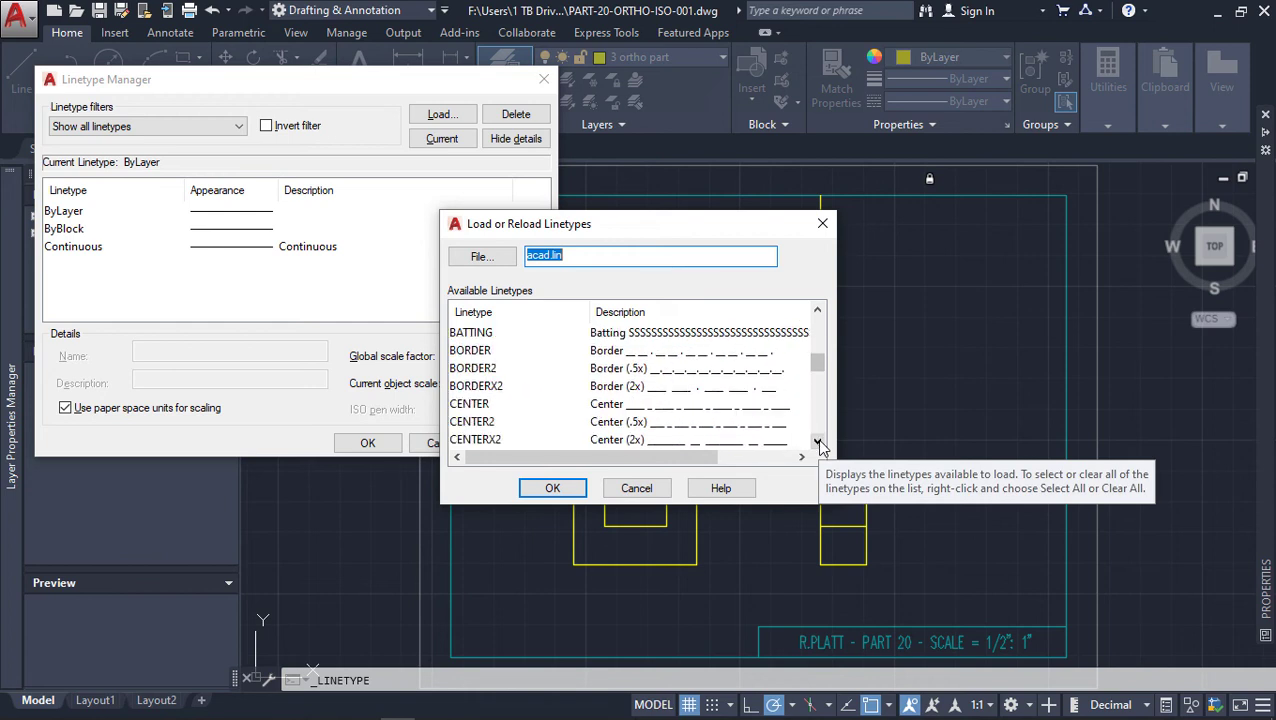
pyautogui.click(818, 441)
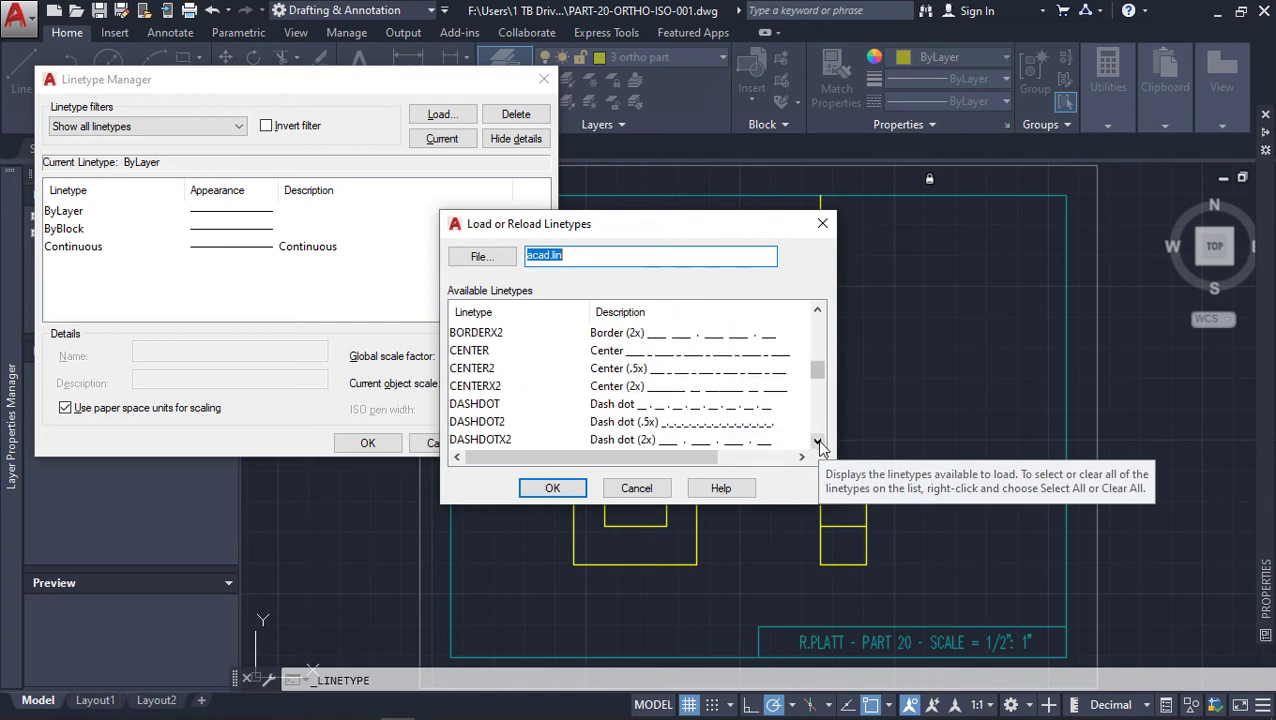
pyautogui.click(818, 441)
pyautogui.click(818, 441)
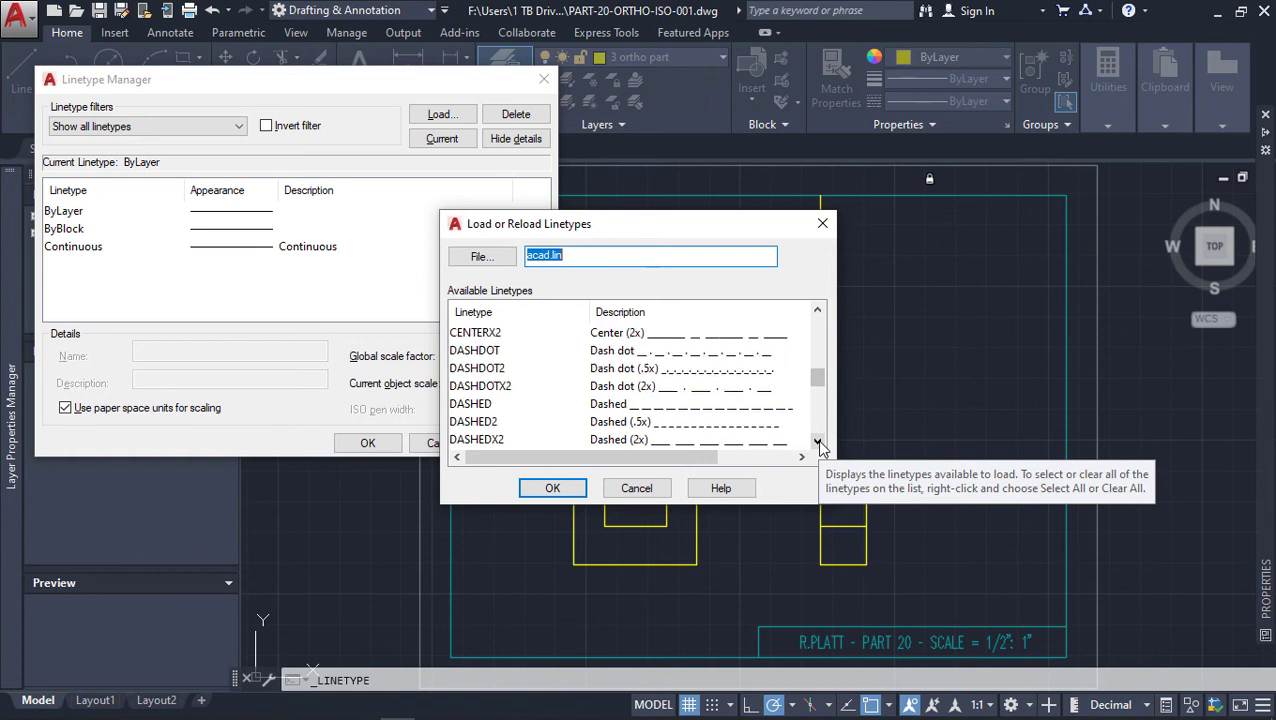
pyautogui.click(818, 441)
pyautogui.click(818, 441)
pyautogui.click(818, 441)
pyautogui.click(818, 441)
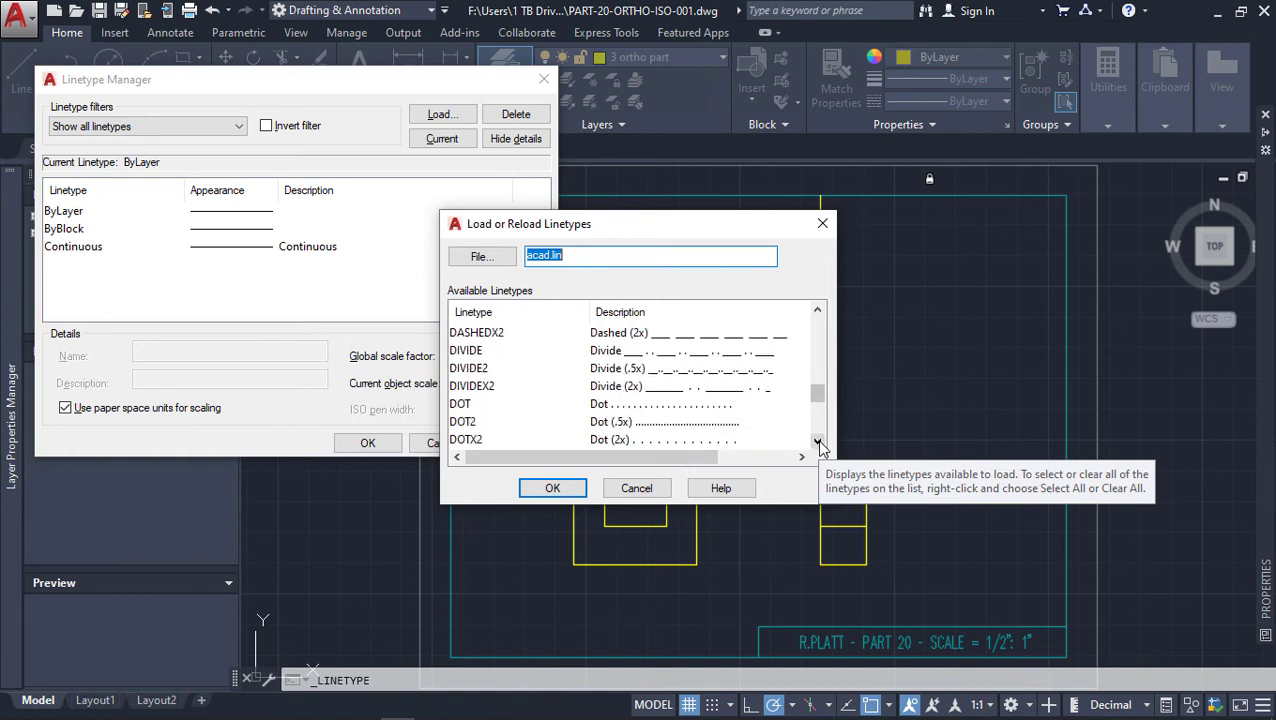
pyautogui.click(818, 441)
pyautogui.click(818, 441)
pyautogui.click(818, 441)
pyautogui.click(818, 441)
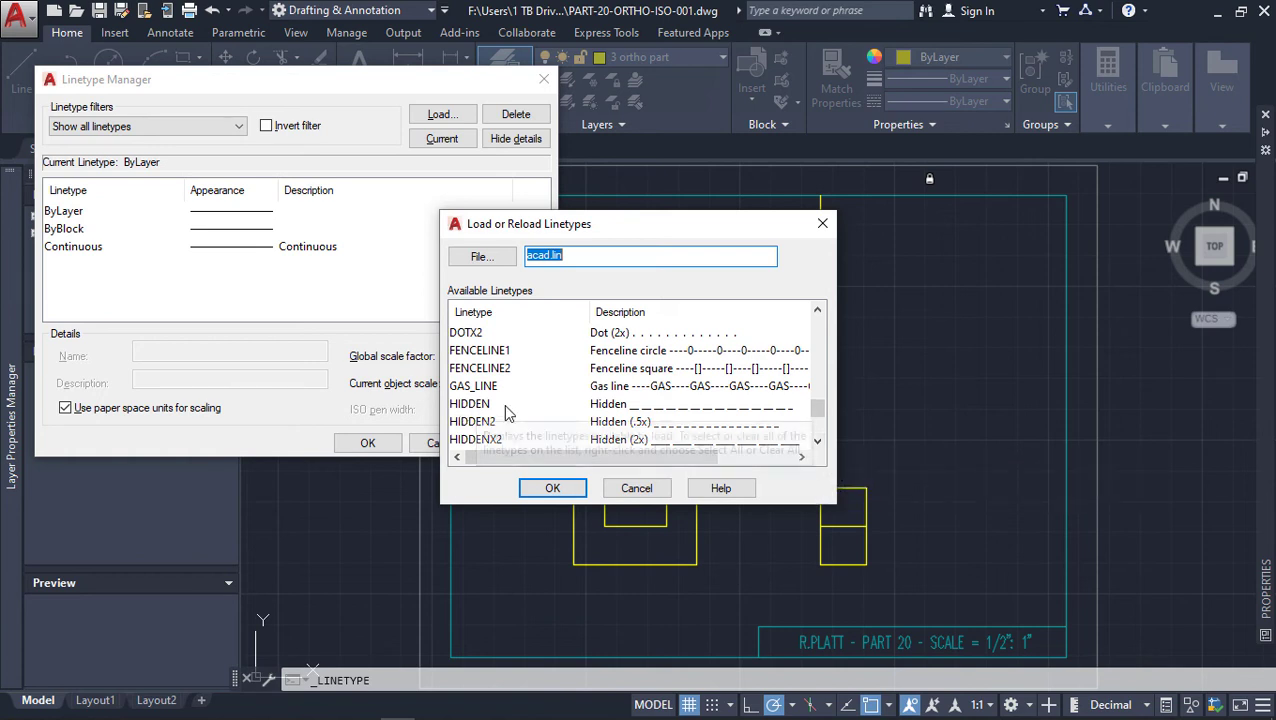
# Step: Load the HIDDEN linetype and close the Linetype Manager
pyautogui.click(697, 408)
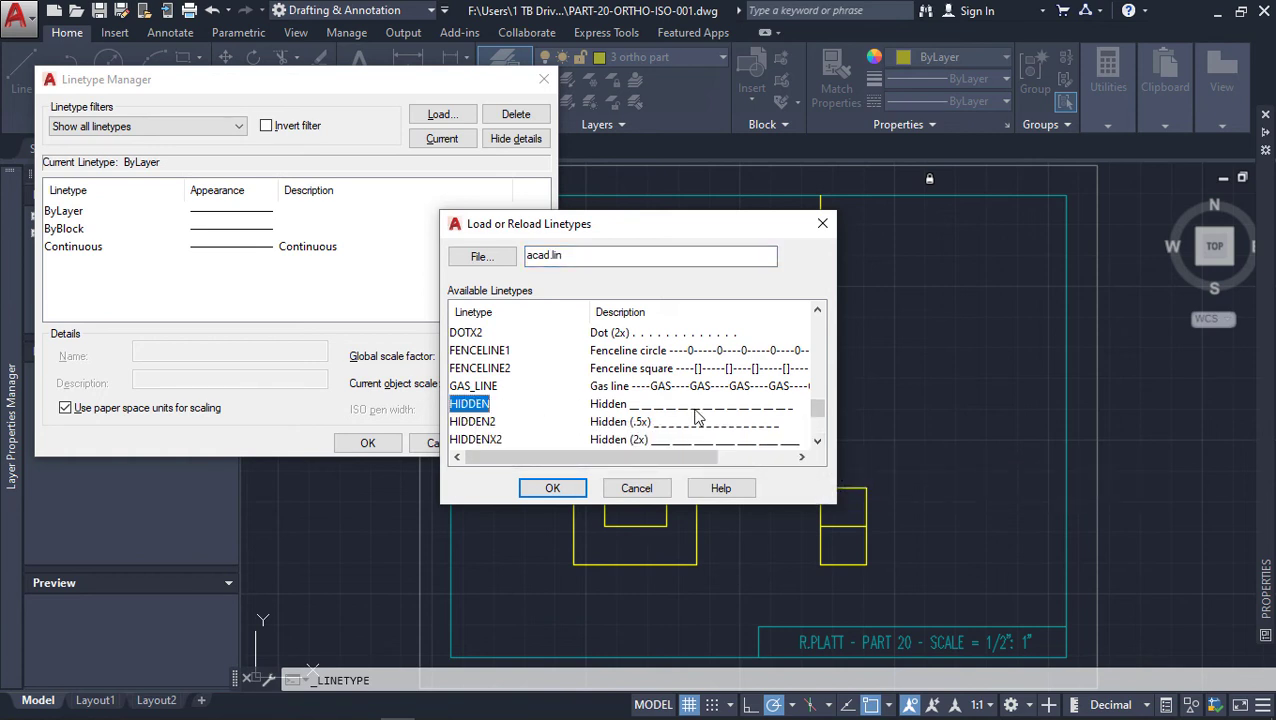
pyautogui.click(552, 488)
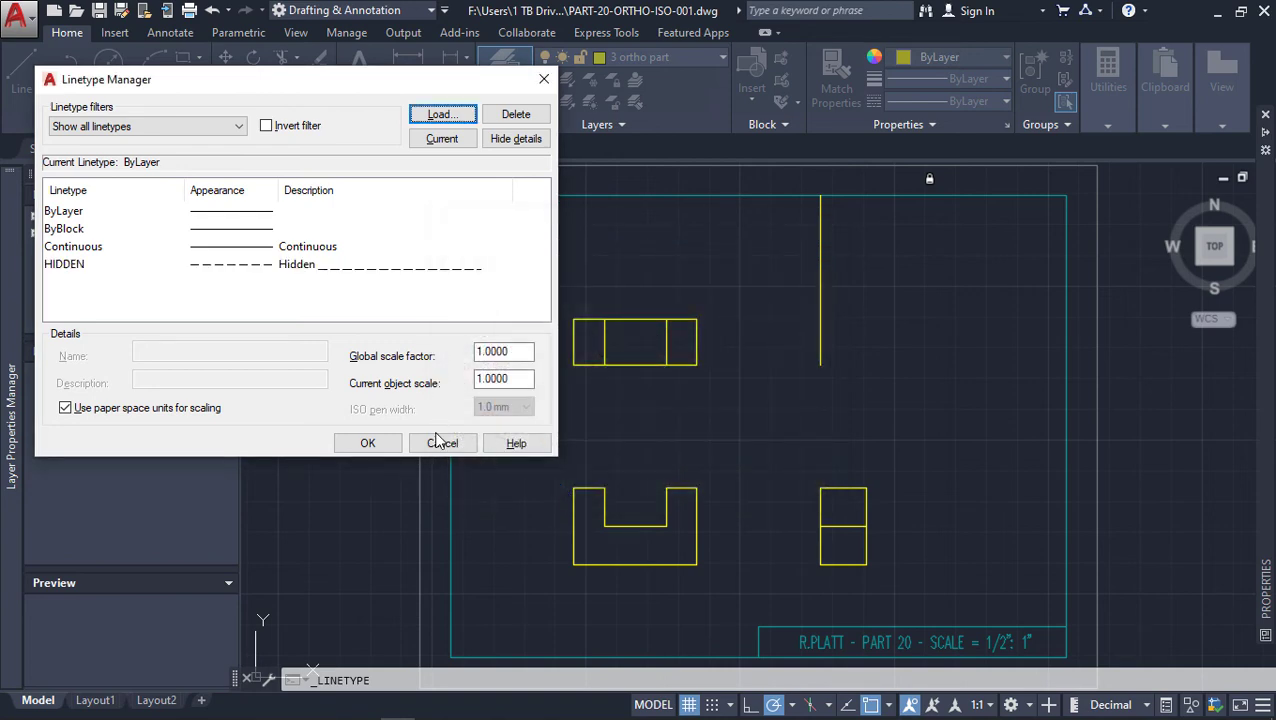
pyautogui.click(368, 444)
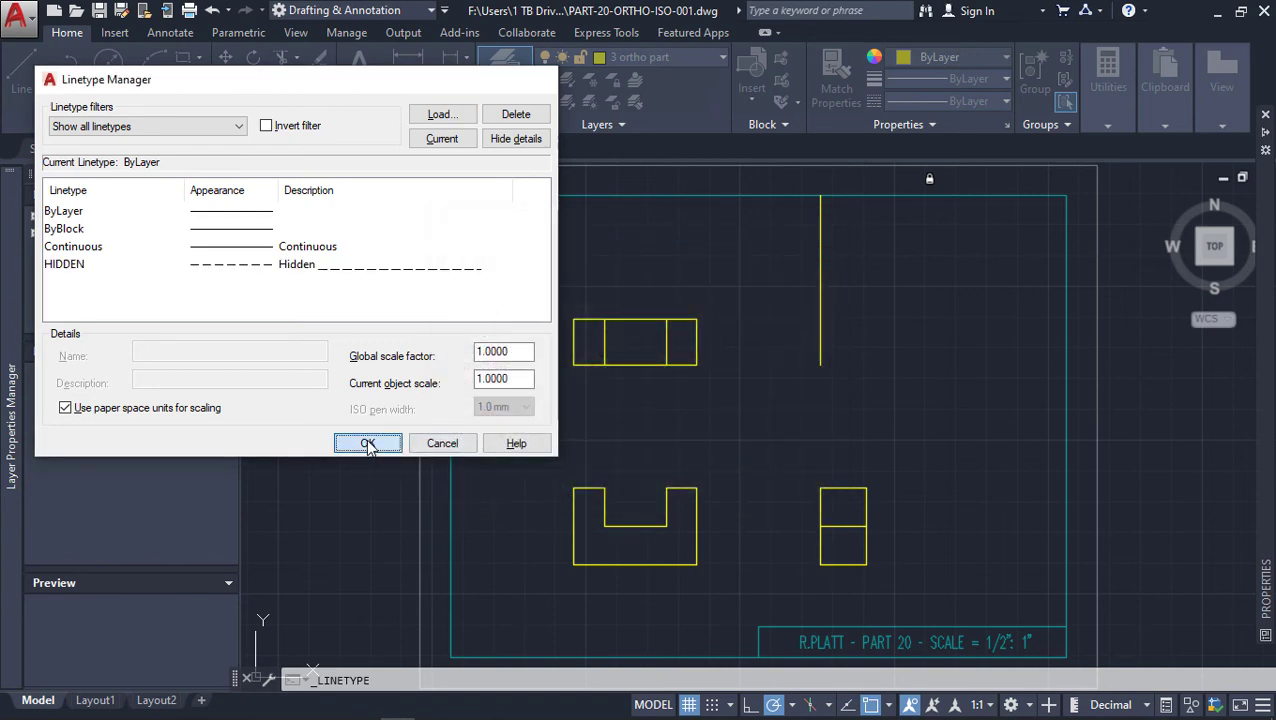
# Step: Assign the HIDDEN linetype to the right view's horizontal notch line and deselect it
pyautogui.click(848, 527)
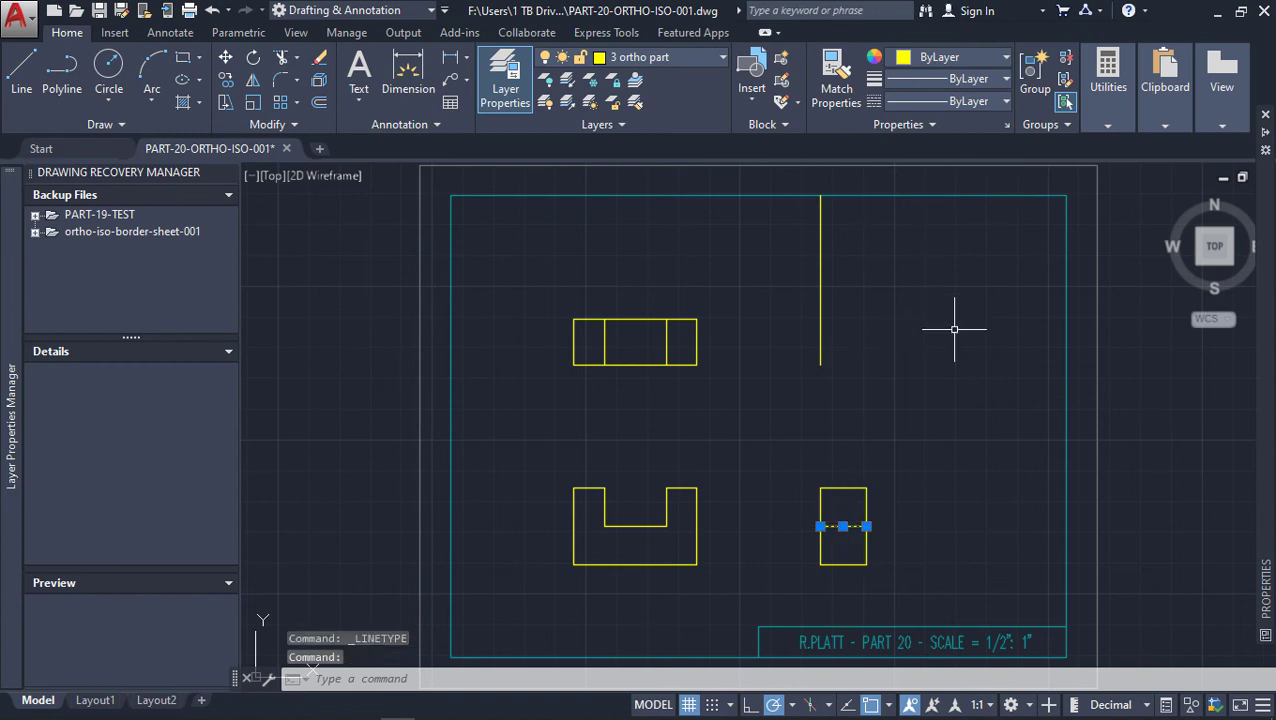
pyautogui.click(958, 105)
pyautogui.click(958, 196)
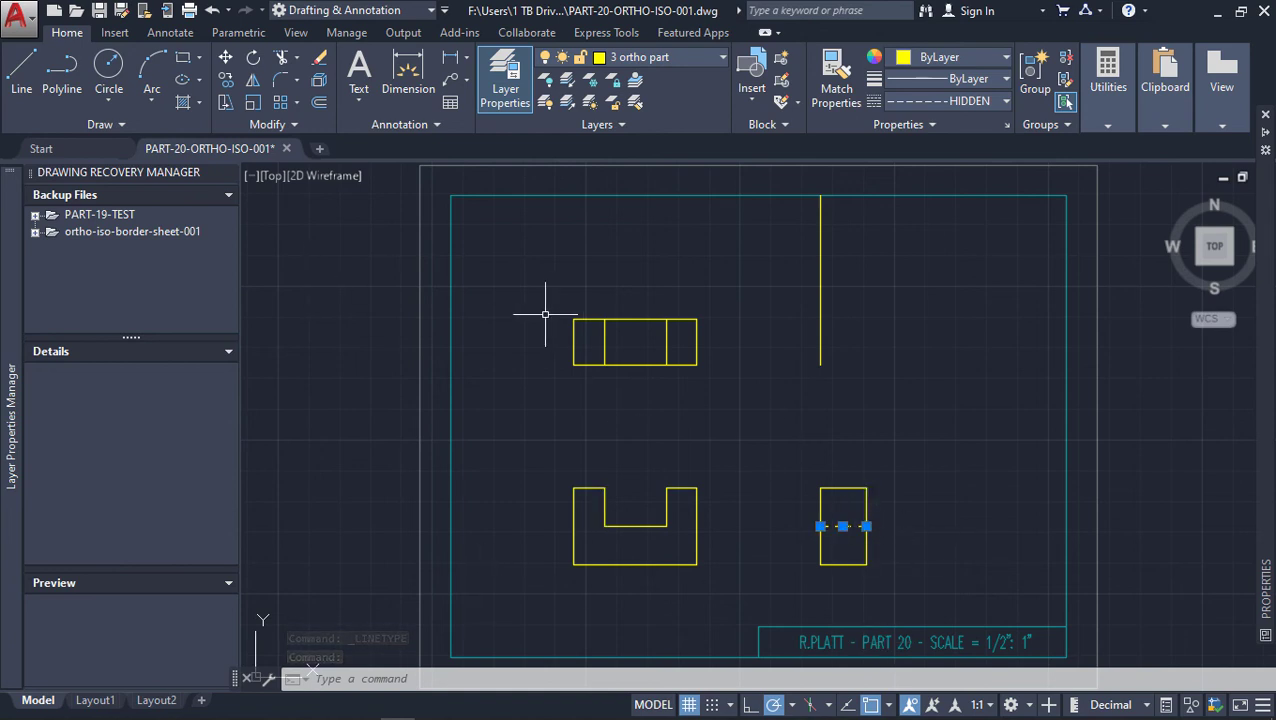
pyautogui.press('Escape')
pyautogui.press('Escape')
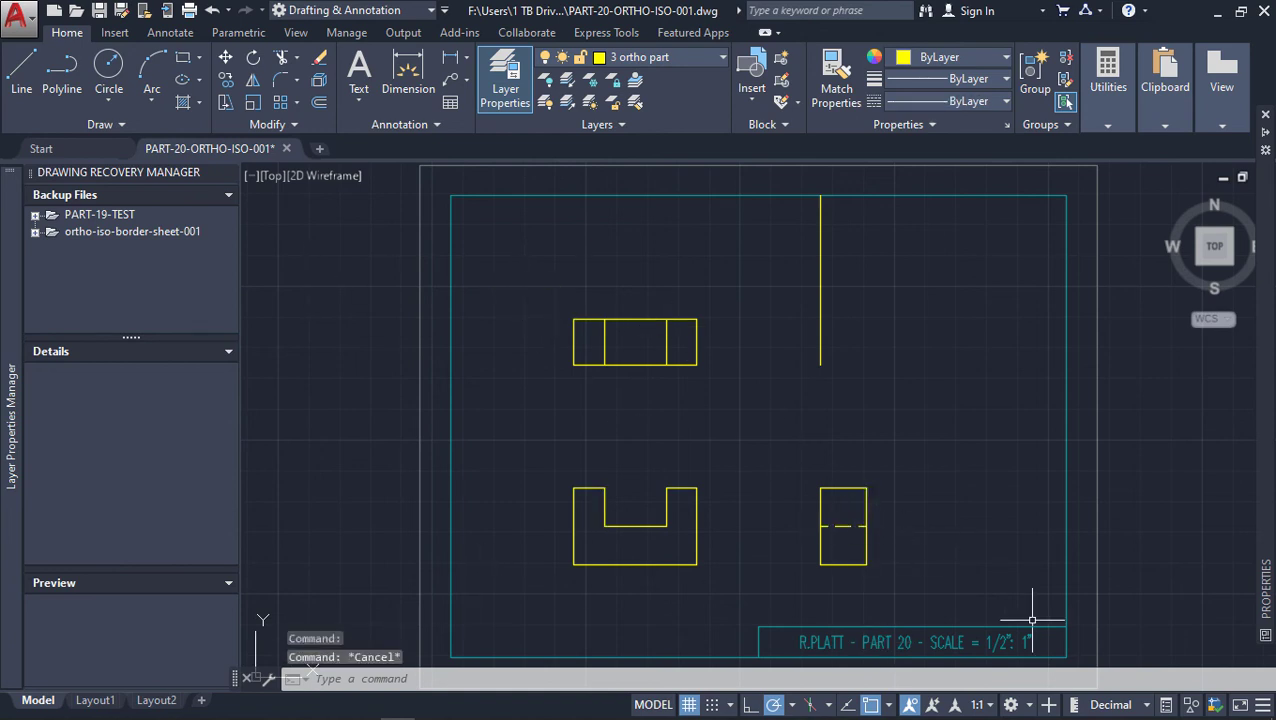